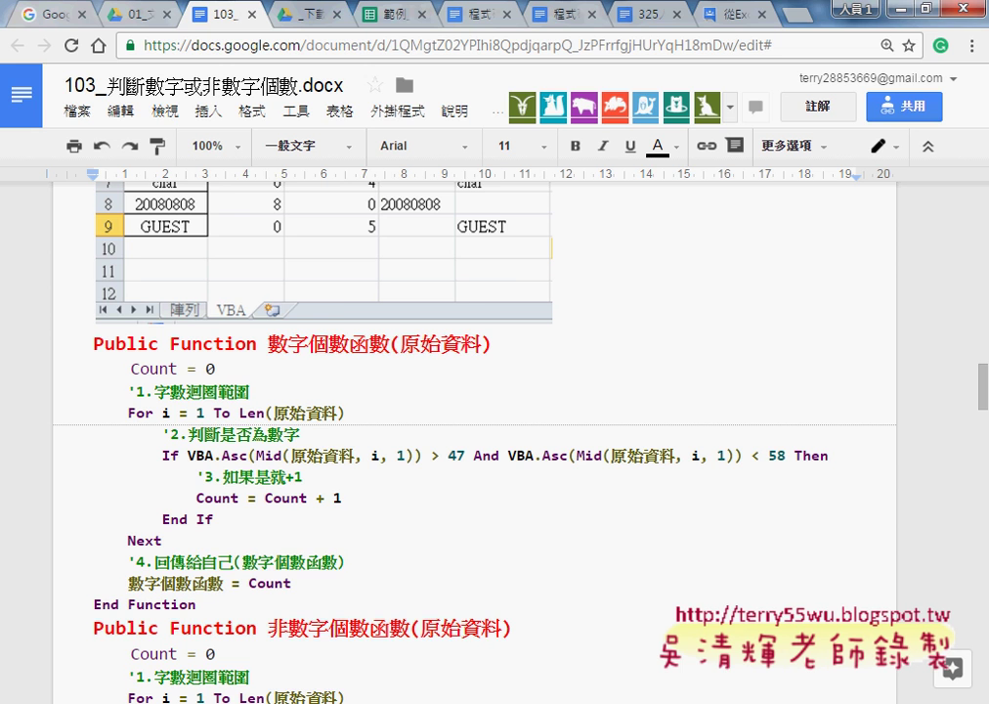
- Switch from the Google Docs tutorial notes to the Excel workbook's VBA sheet
key(alt+Tab)
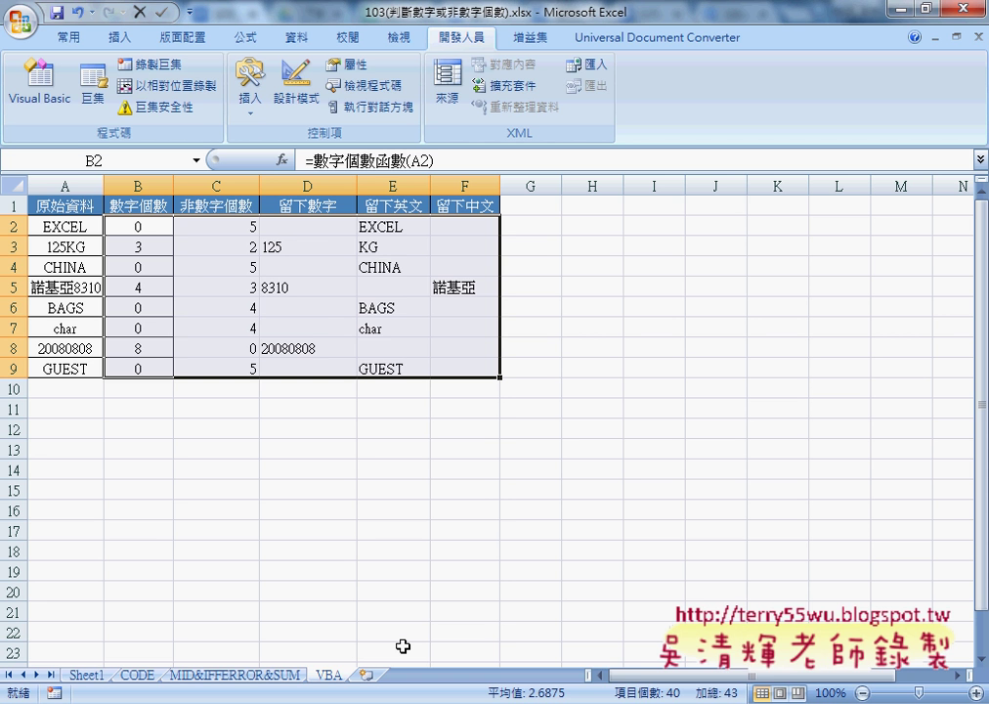
- Delete the contents of the result cells B2:F9 on the VBA sheet
key(Delete)
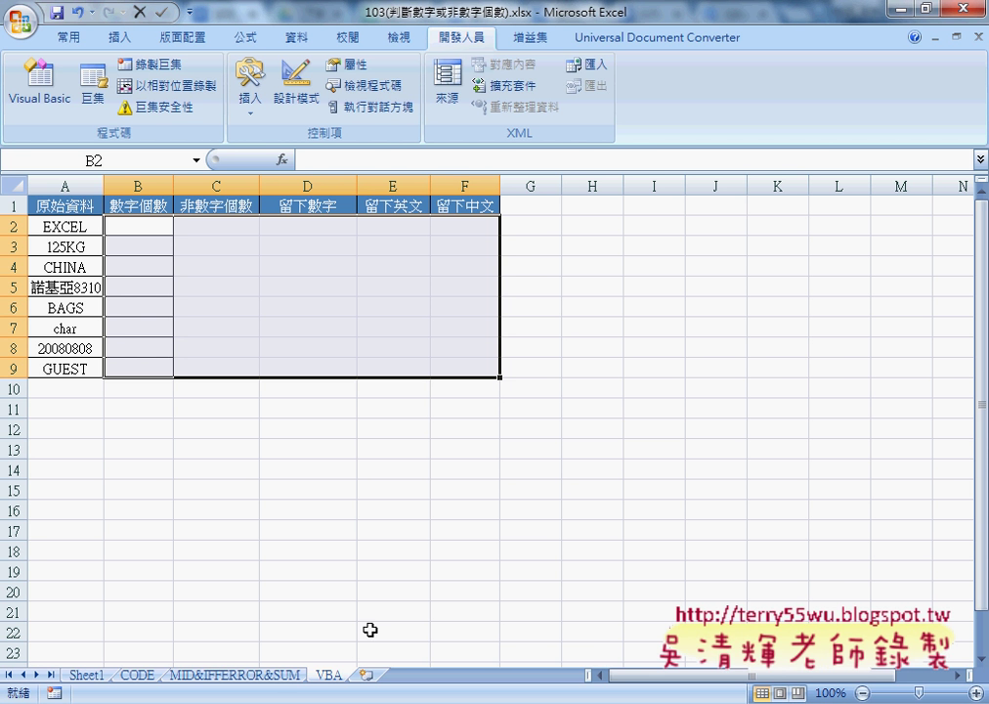
click(259, 673)
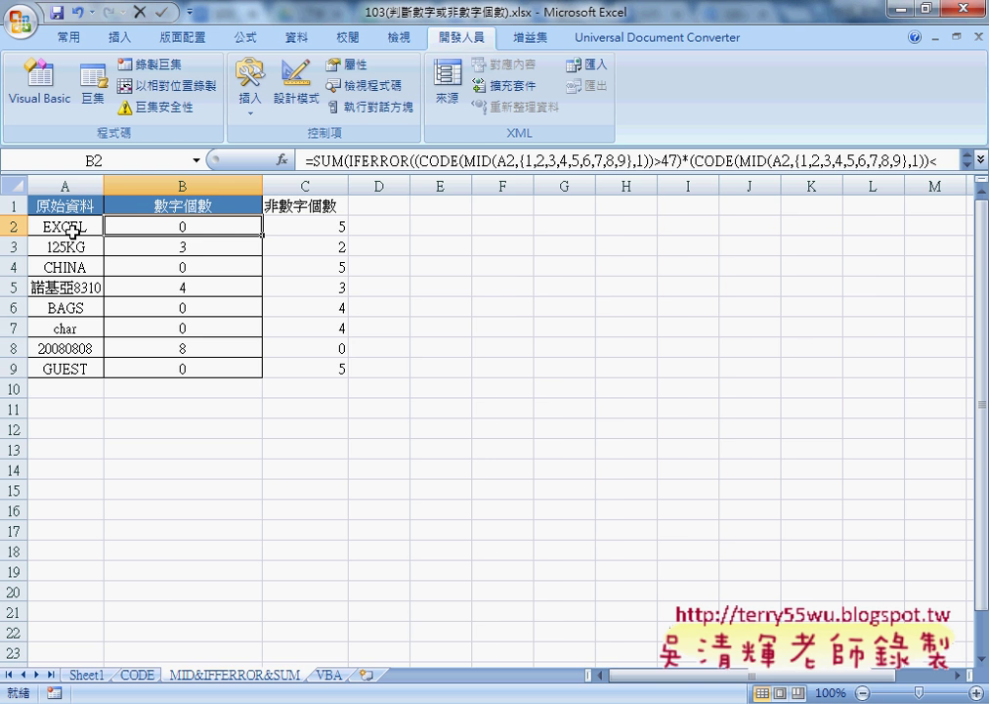
click(329, 675)
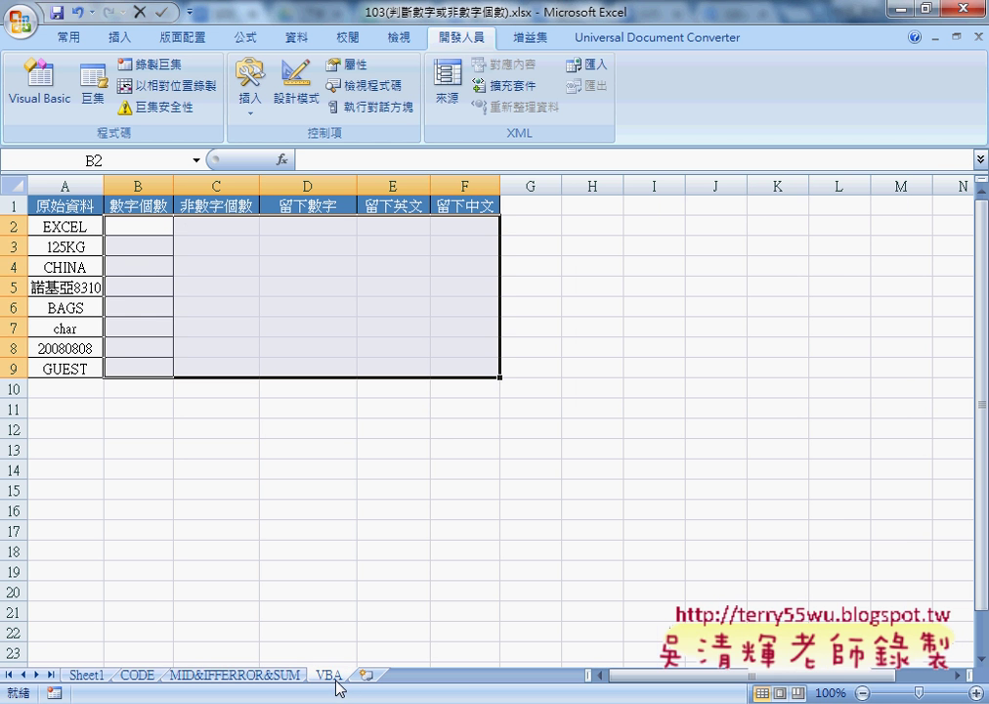
click(135, 225)
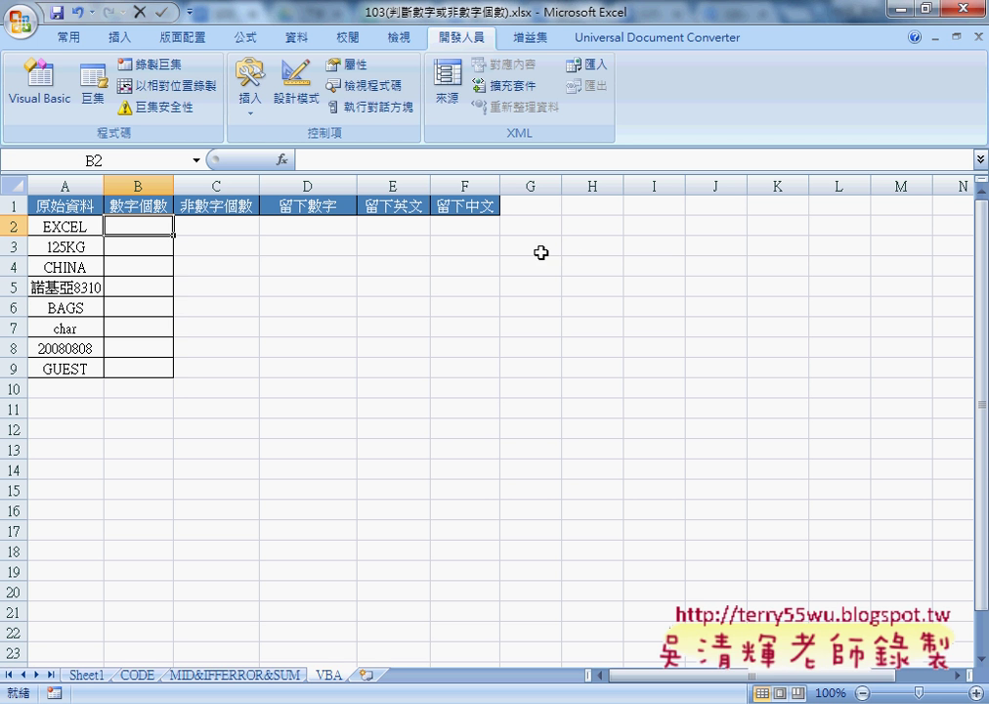
- Open the Visual Basic editor on Module1 and highlight the 數字個數函數 function name
click(57, 94)
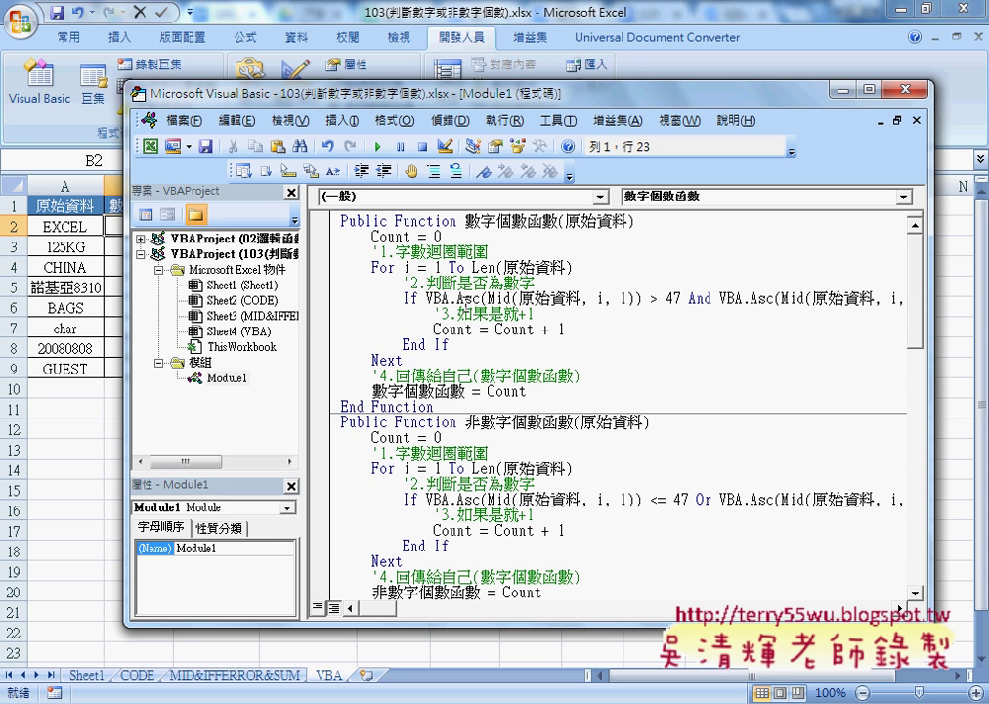
mouse_move(468, 101)
mouse_down()
mouse_move(560, 99)
mouse_move(568, 108)
mouse_up()
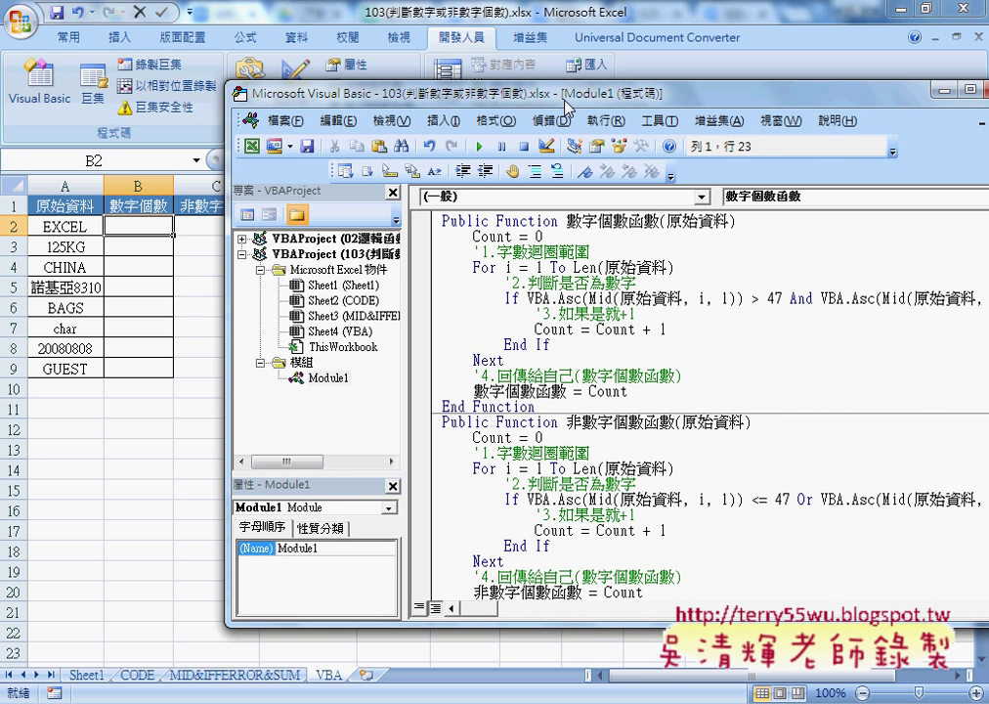
click(333, 378)
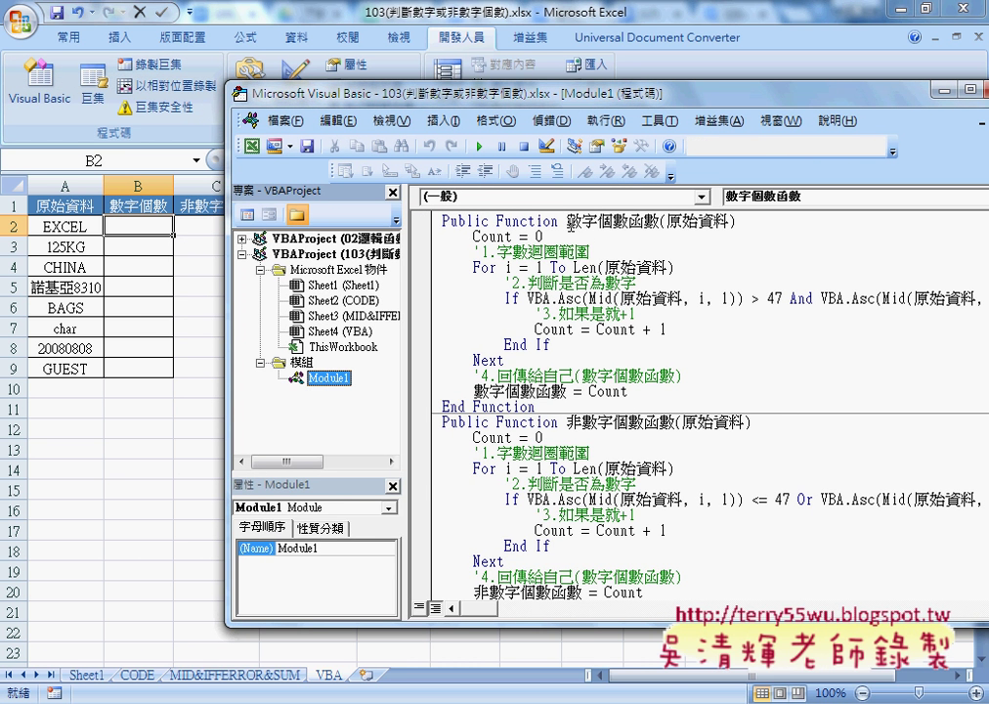
drag(567, 222, 661, 222)
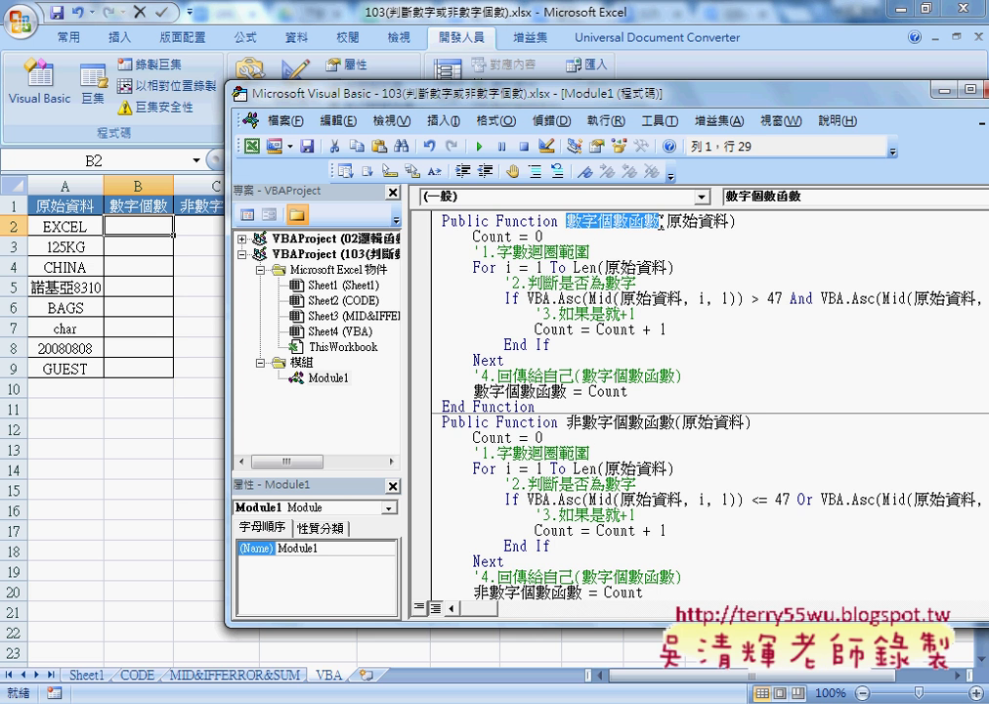
click(443, 120)
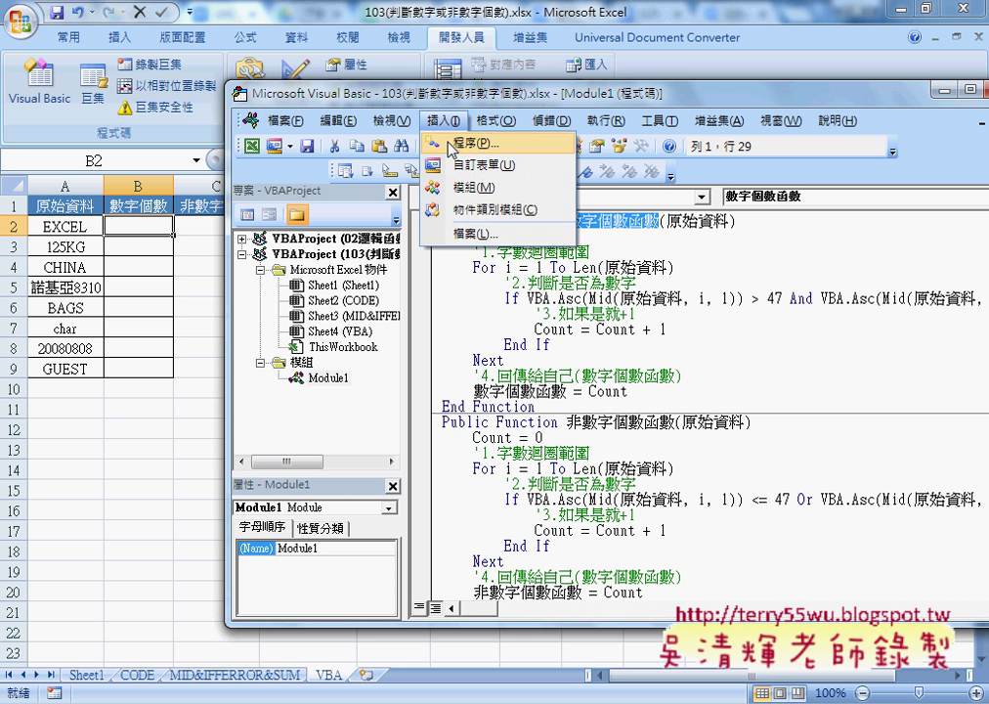
click(467, 142)
click(437, 256)
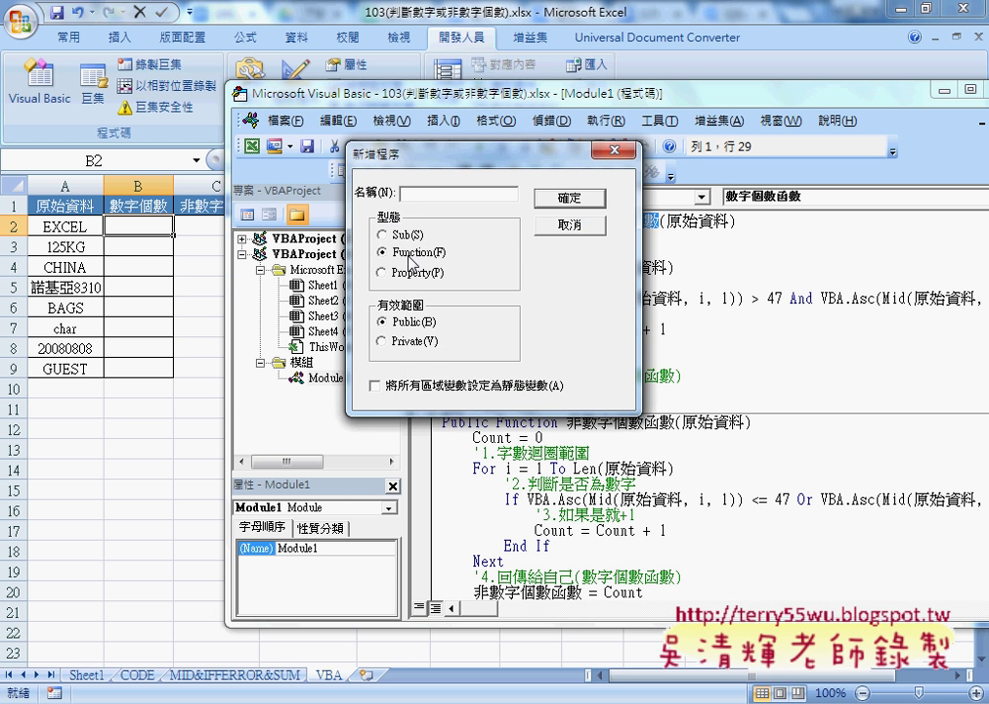
mouse_move(492, 161)
mouse_down()
mouse_move(523, 246)
mouse_move(584, 256)
mouse_up()
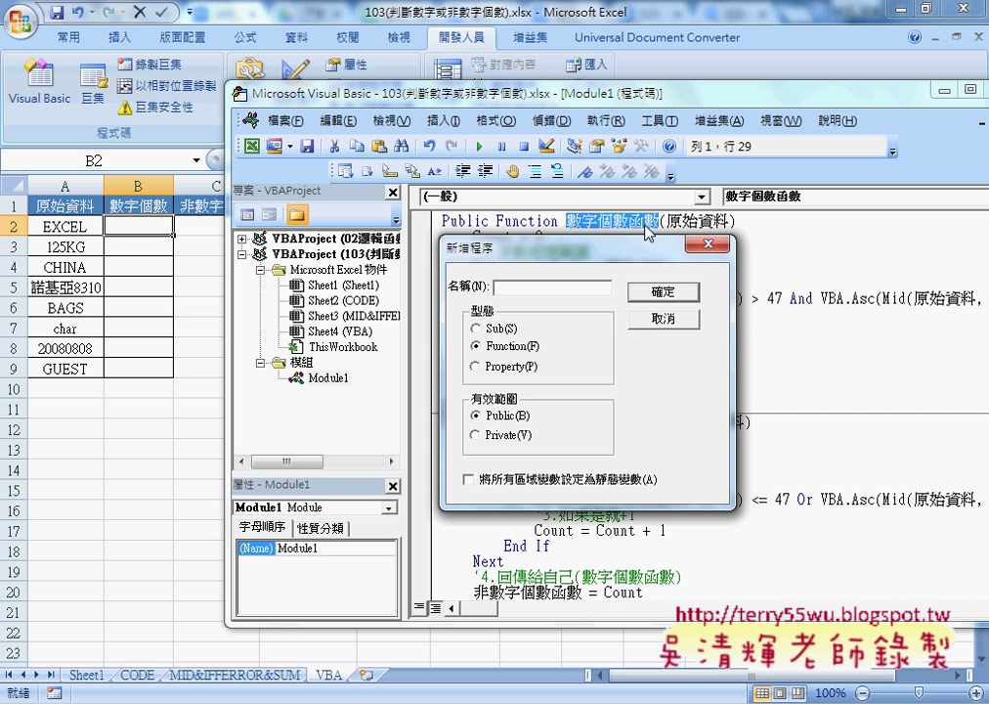
click(669, 322)
drag(668, 221, 731, 221)
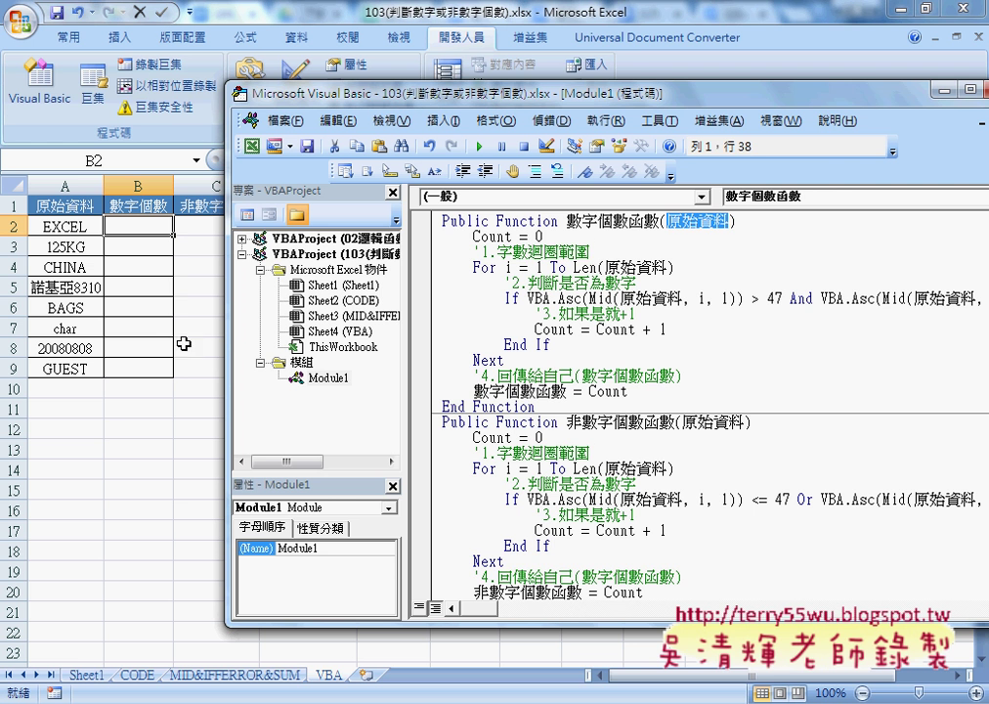
drag(628, 391, 424, 241)
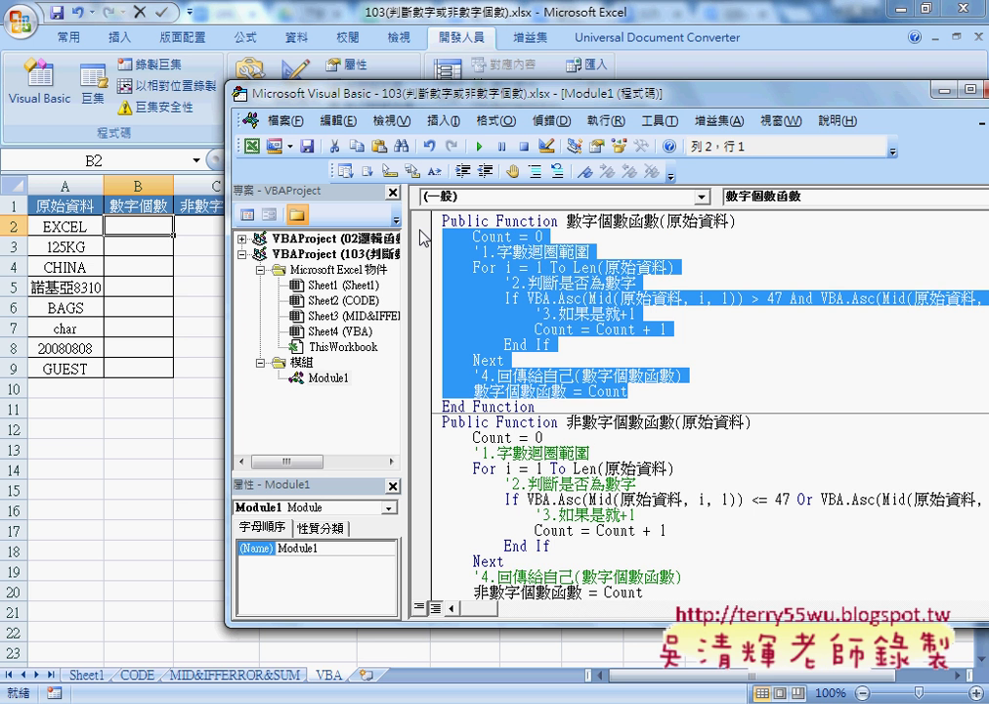
key(Delete)
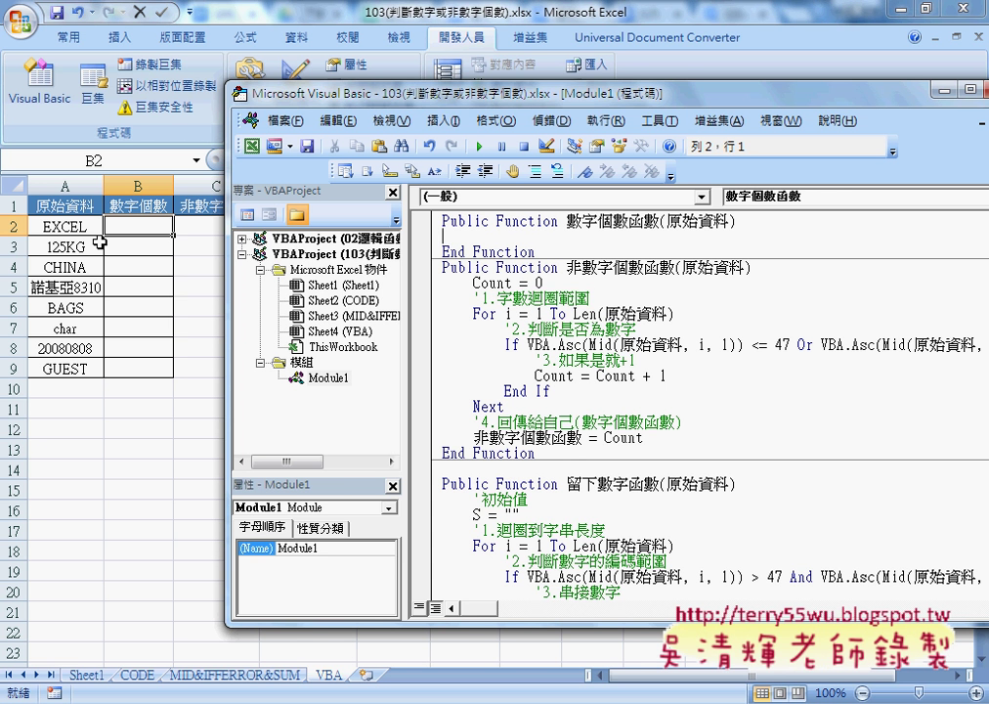
drag(567, 221, 657, 226)
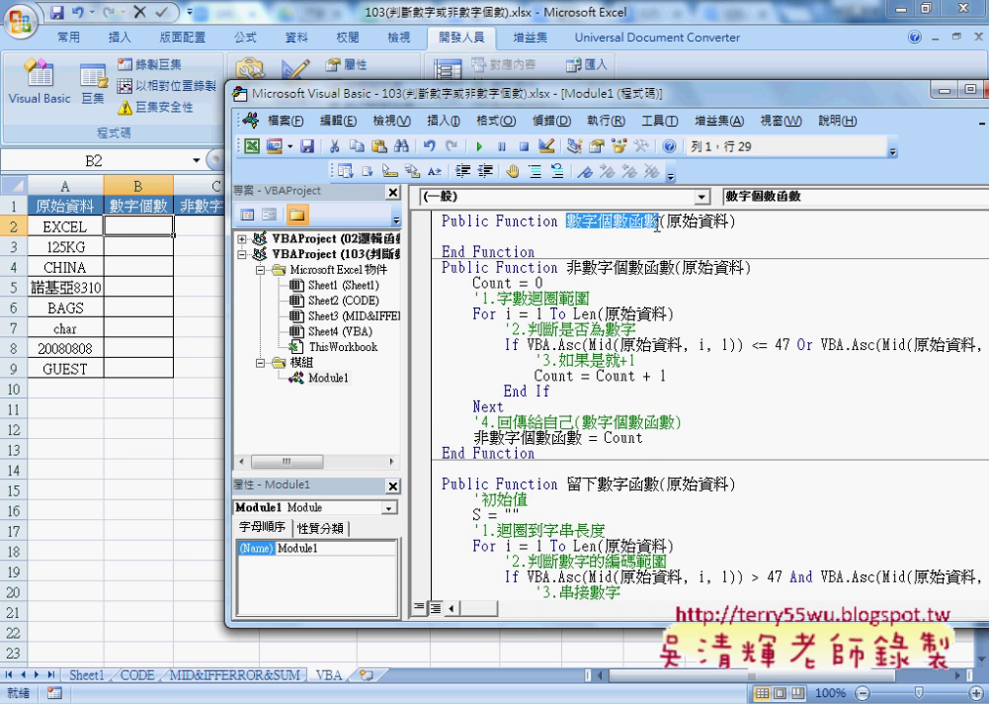
key(ctrl+z)
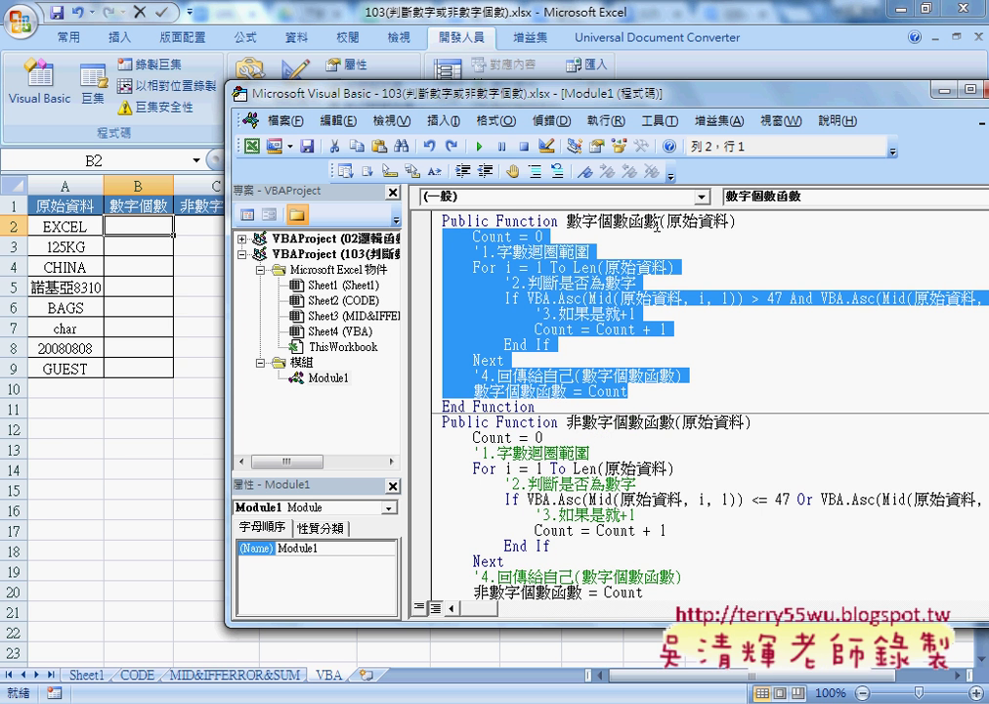
drag(496, 101, 356, 98)
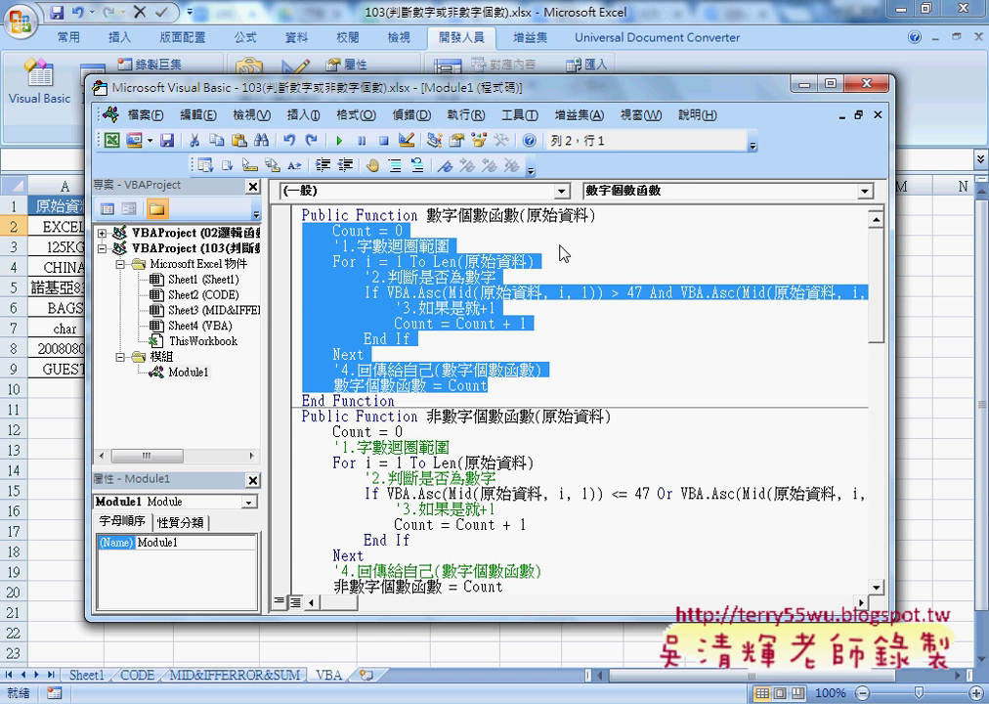
click(562, 252)
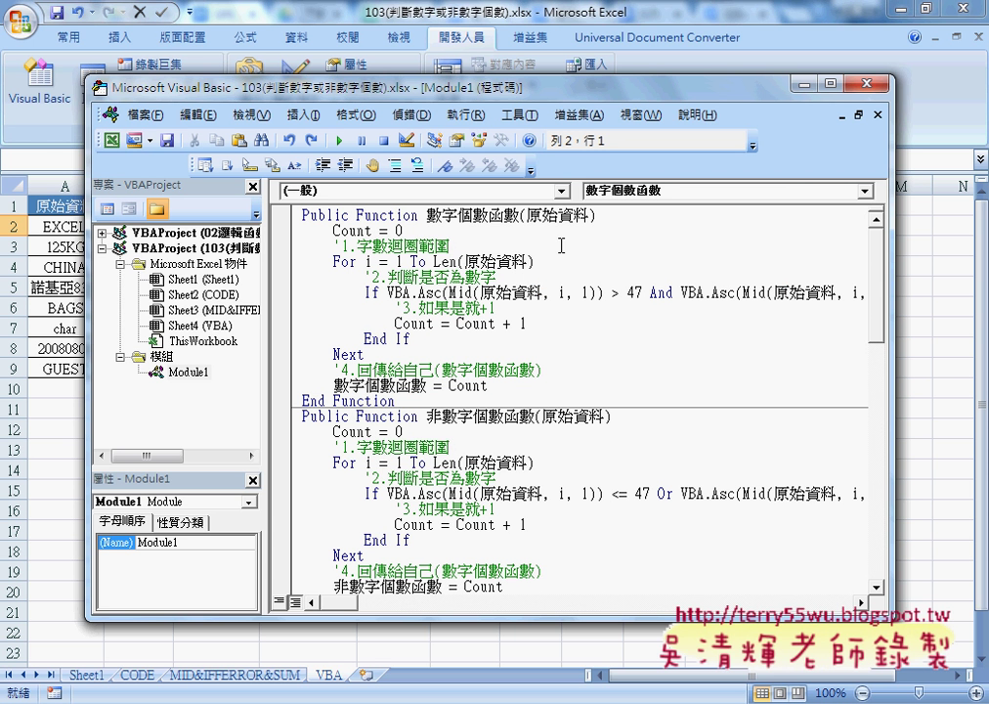
drag(334, 246, 449, 245)
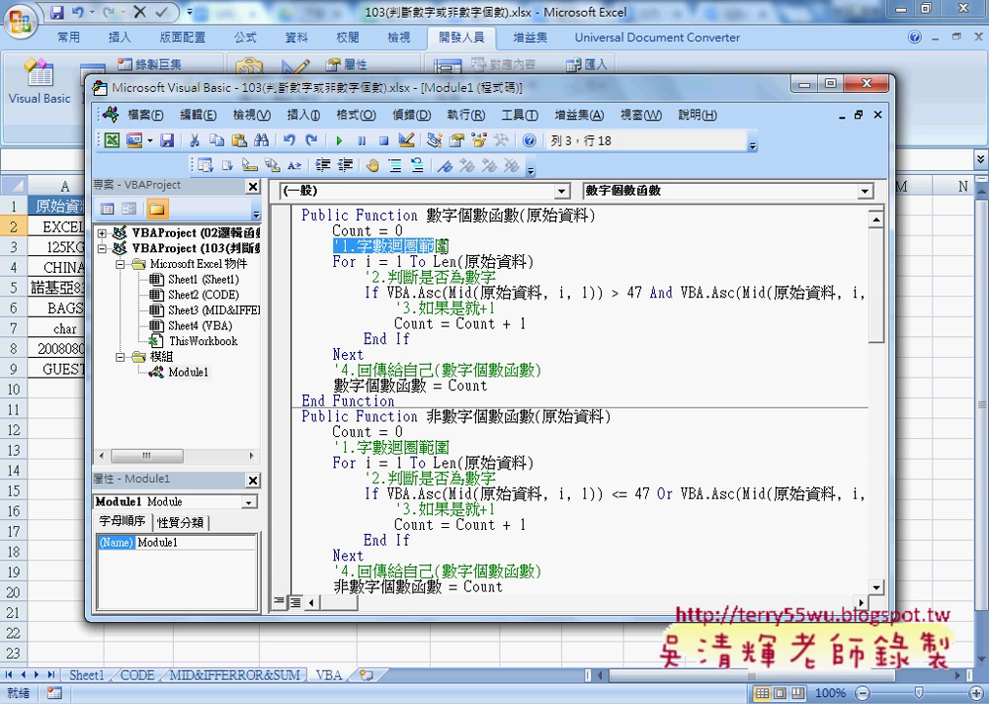
click(411, 230)
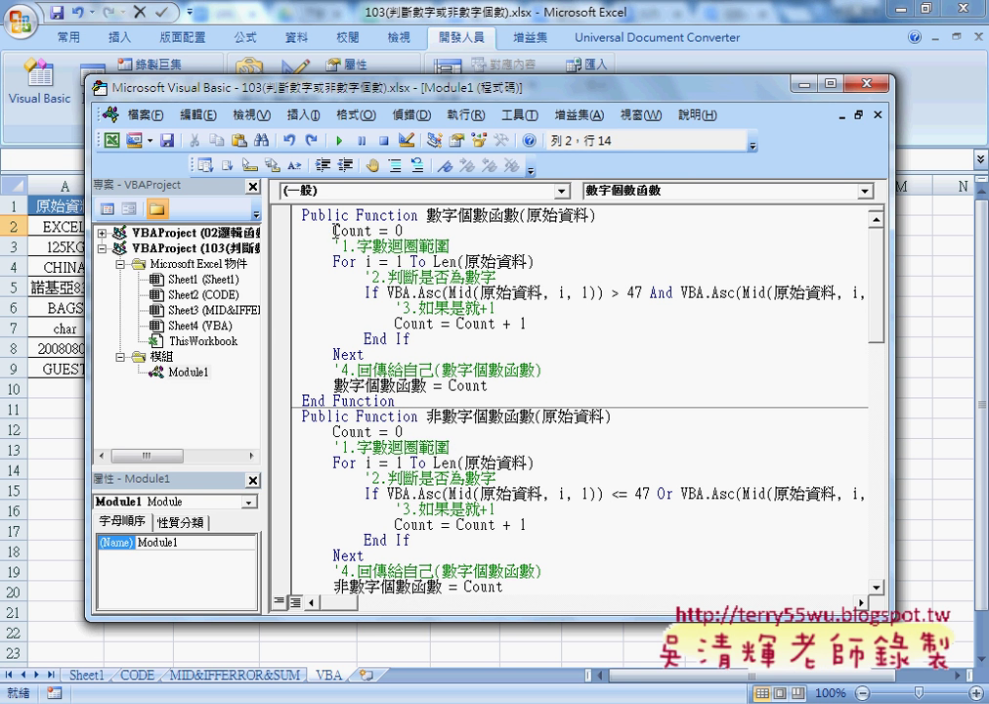
drag(333, 231, 409, 230)
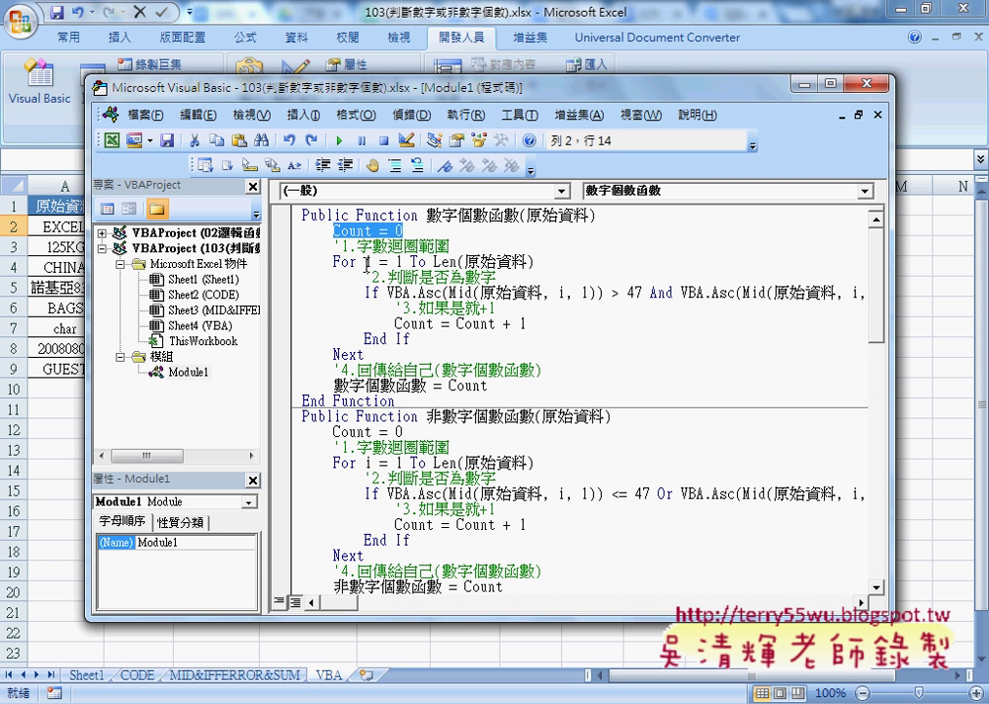
double_click(398, 262)
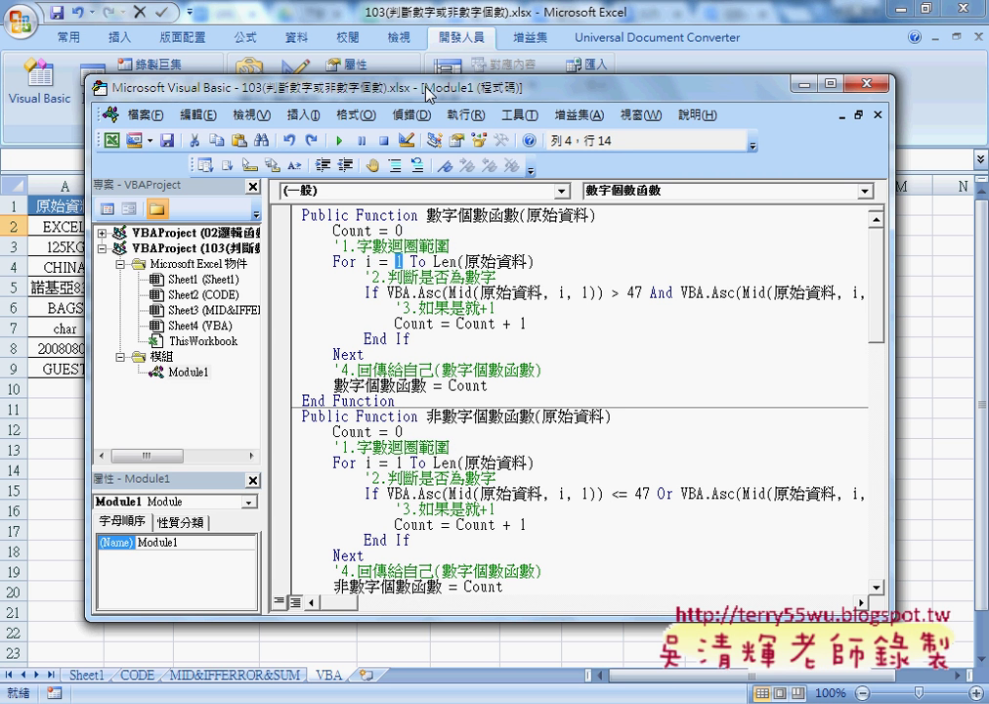
drag(335, 84, 382, 80)
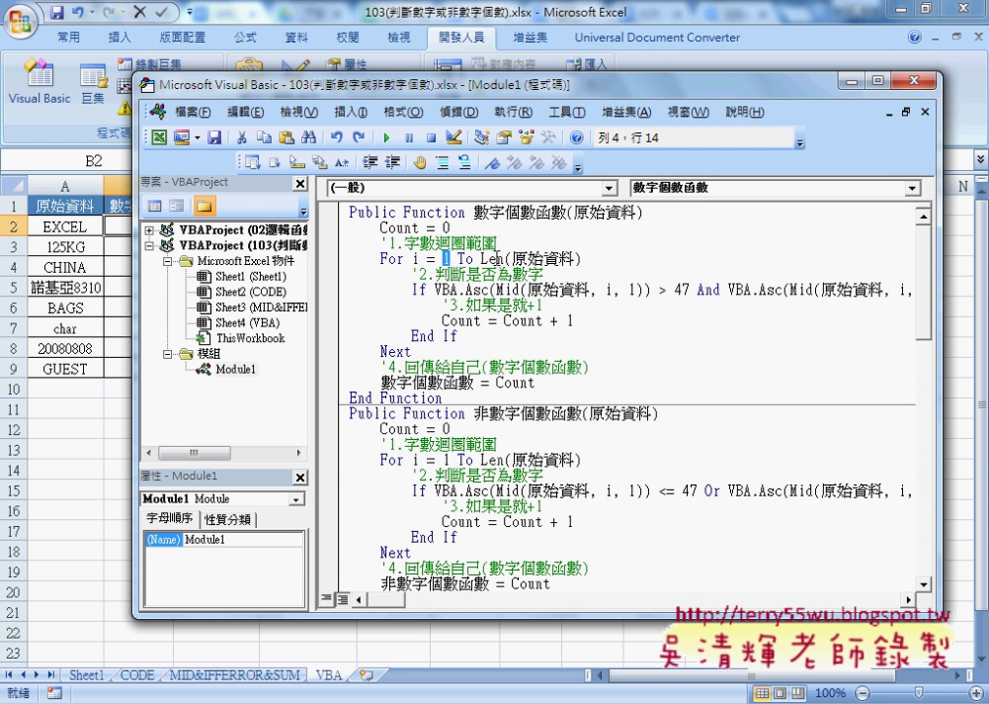
drag(473, 259, 583, 259)
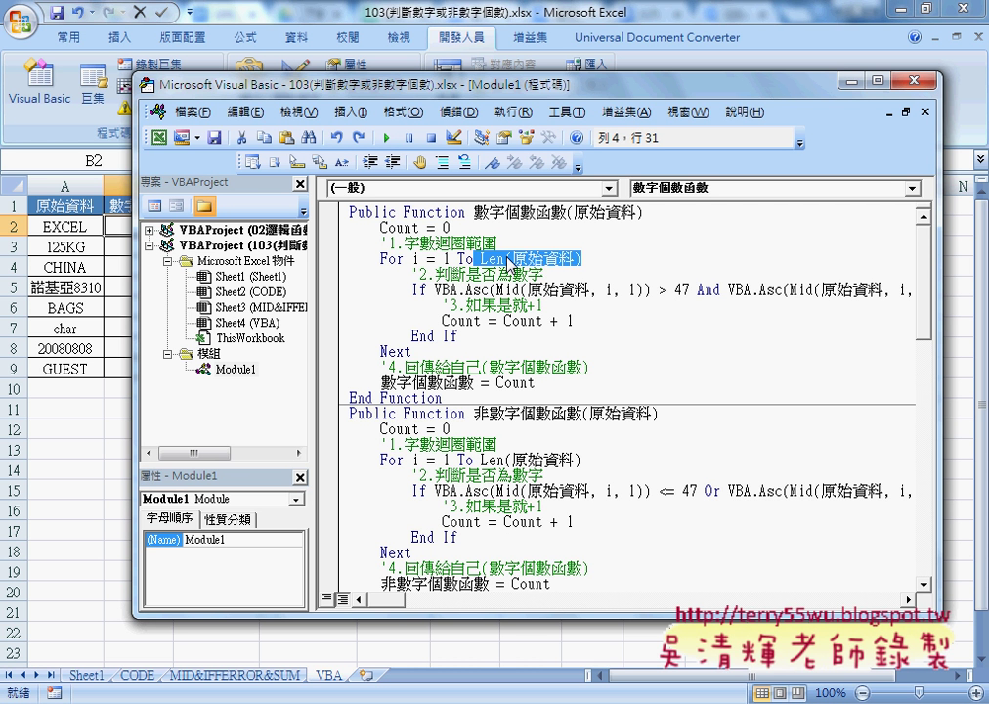
click(510, 264)
drag(479, 259, 579, 264)
text(9)
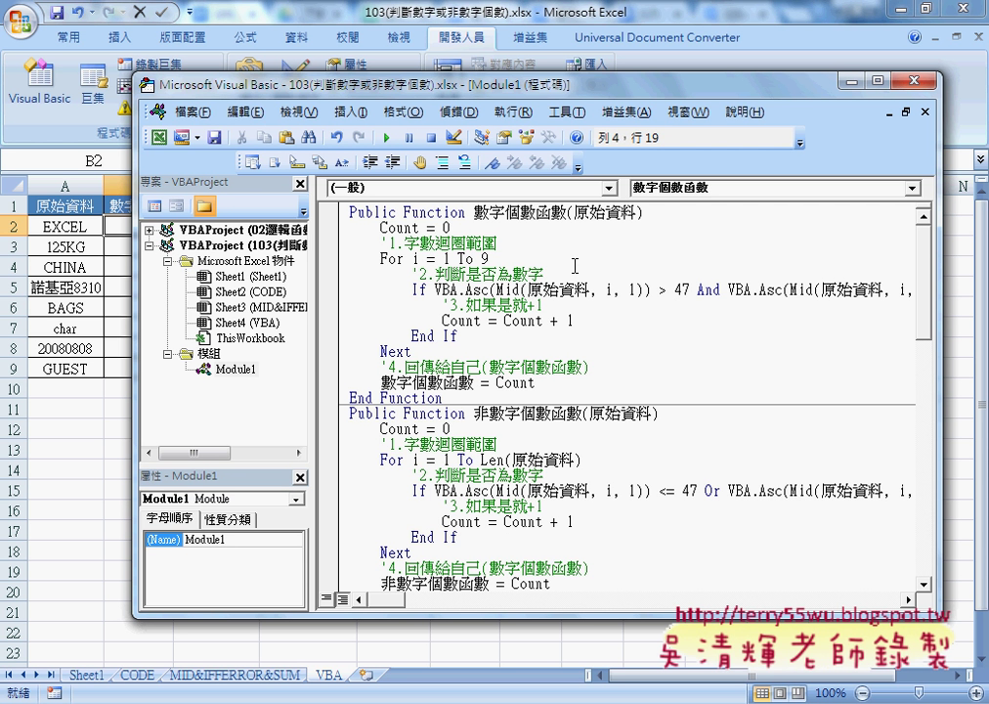
key(ctrl+z)
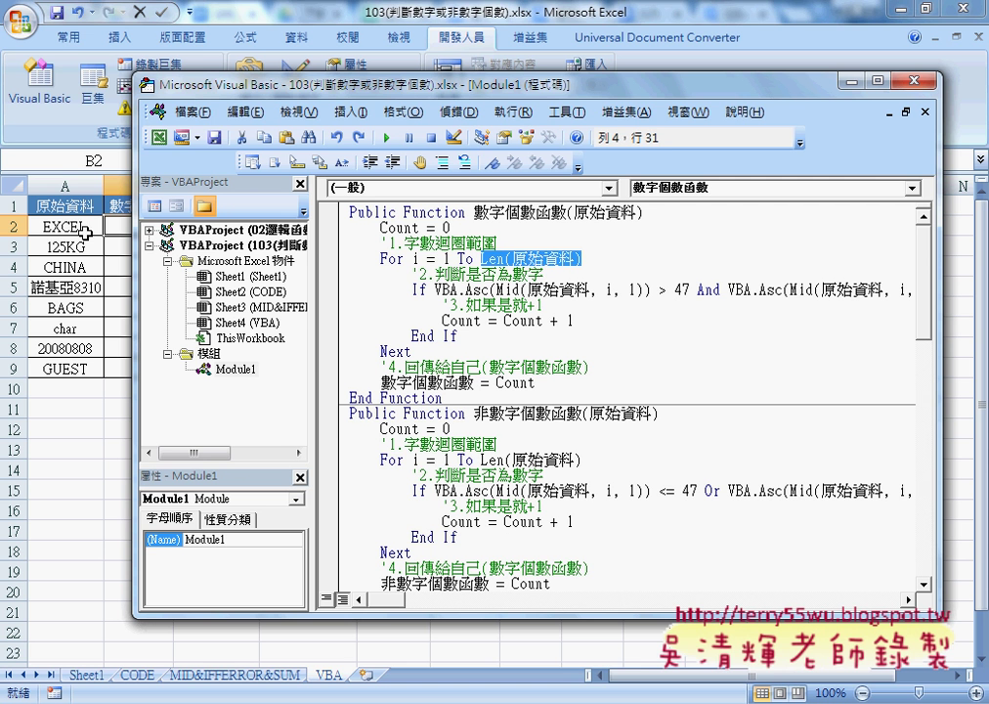
click(445, 259)
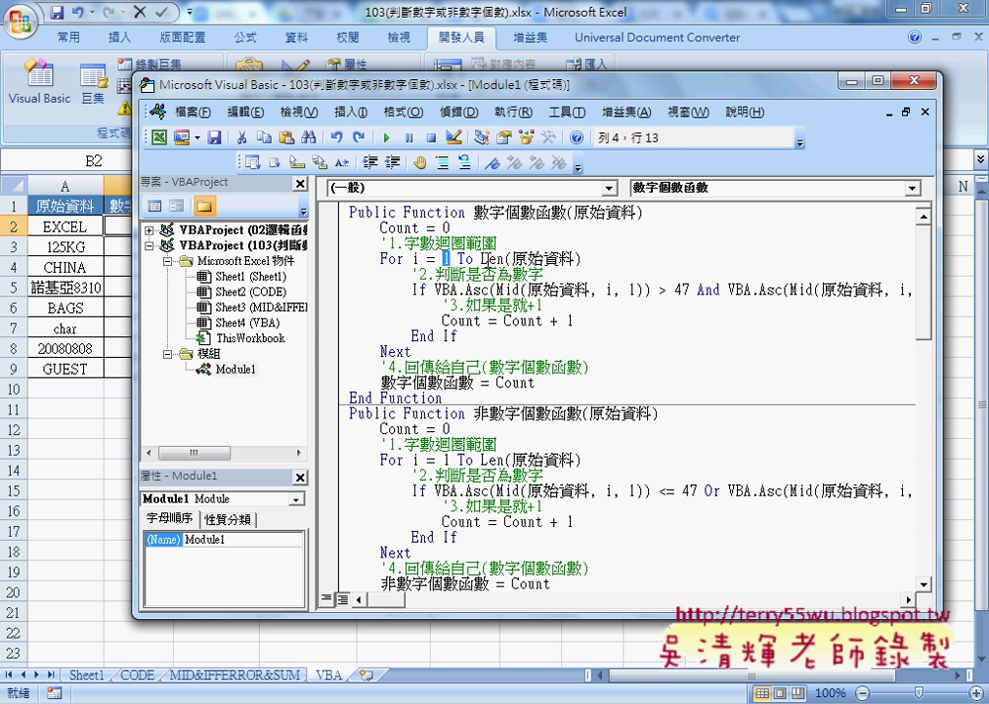
drag(481, 259, 596, 259)
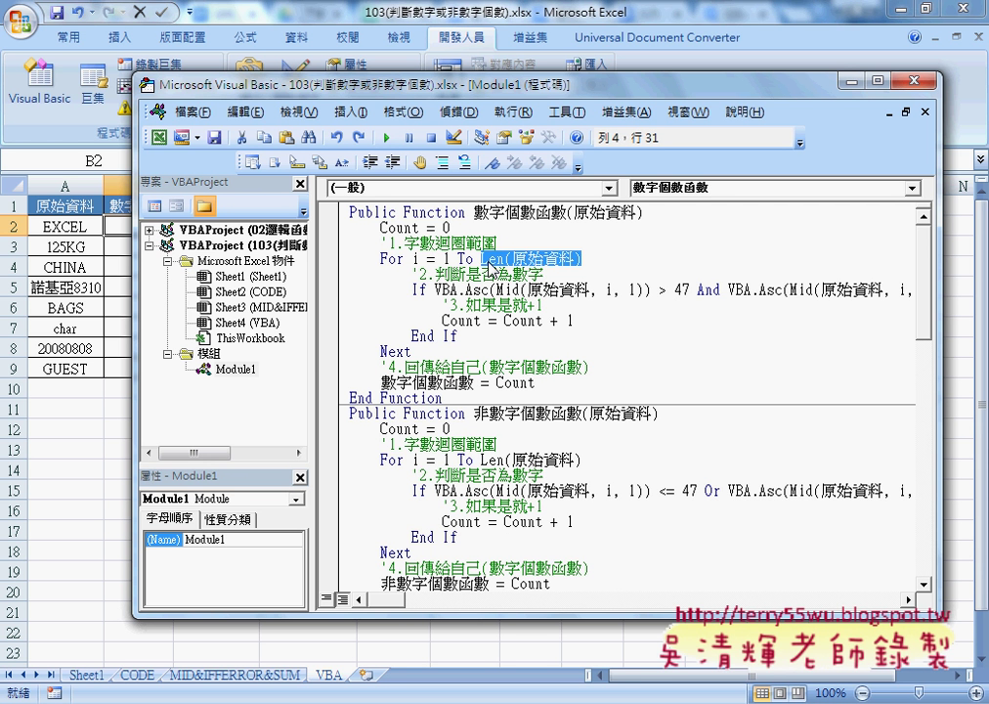
double_click(417, 289)
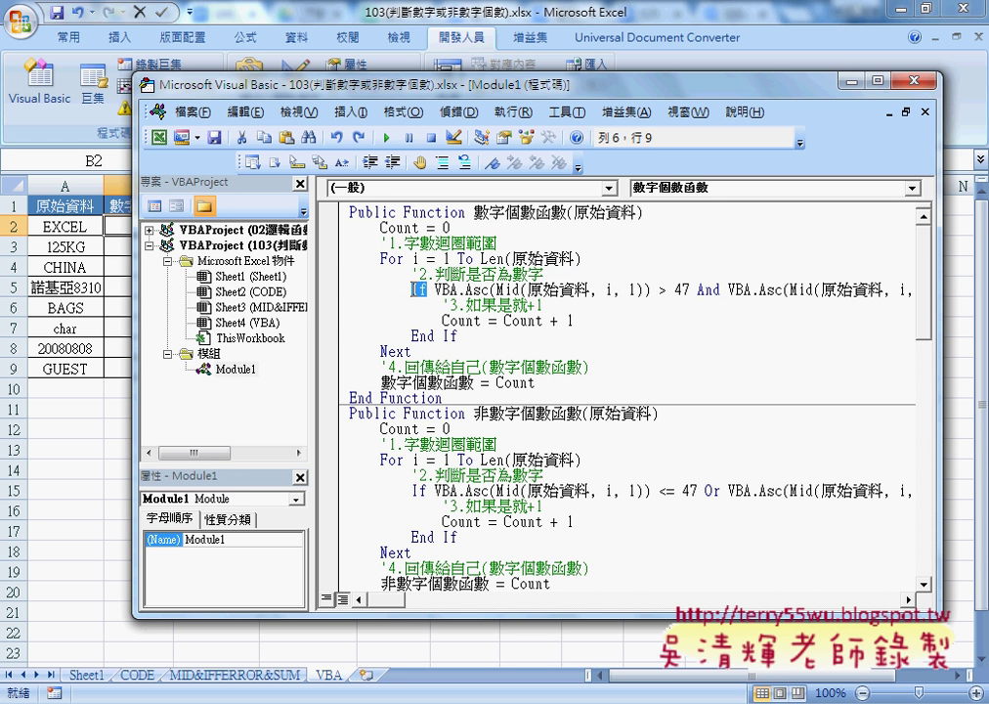
drag(455, 80, 382, 80)
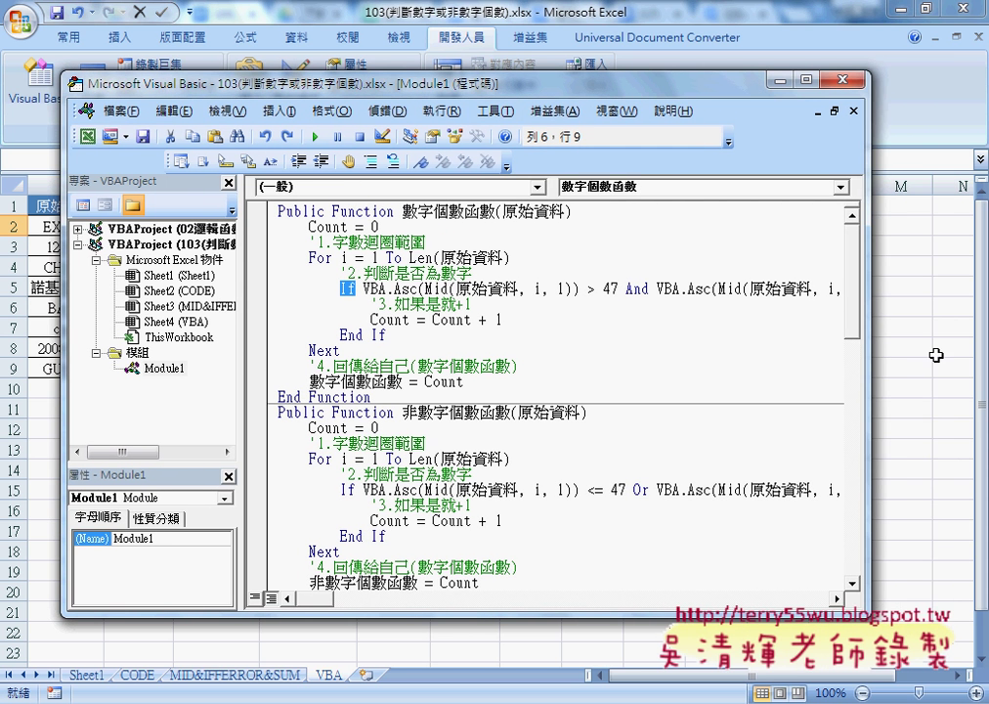
drag(869, 342, 980, 334)
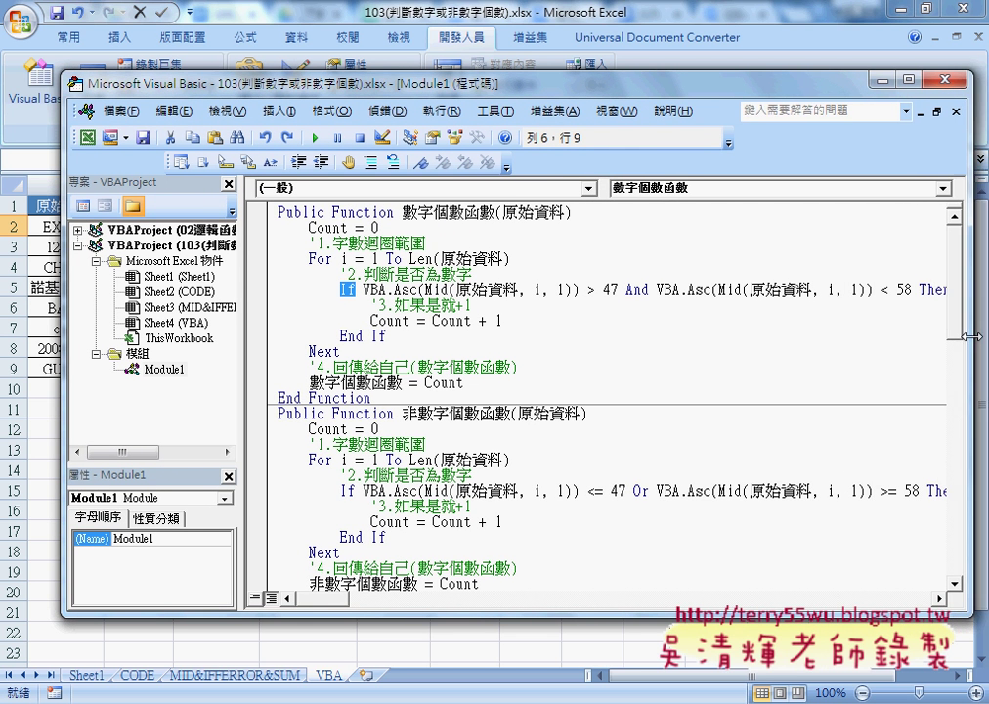
double_click(396, 289)
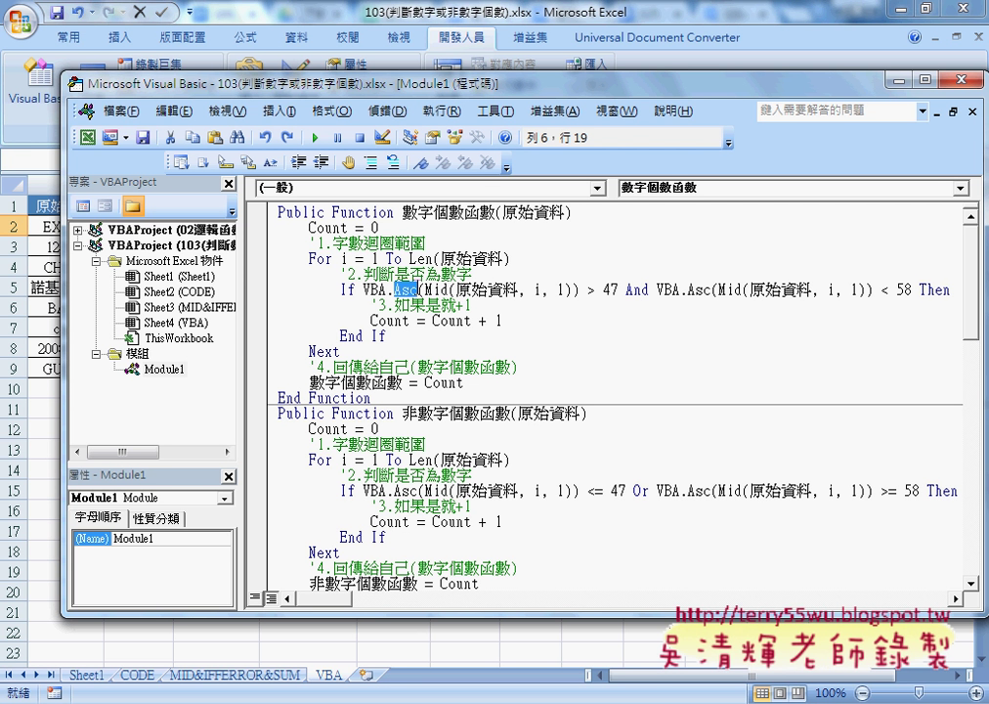
drag(424, 291, 572, 293)
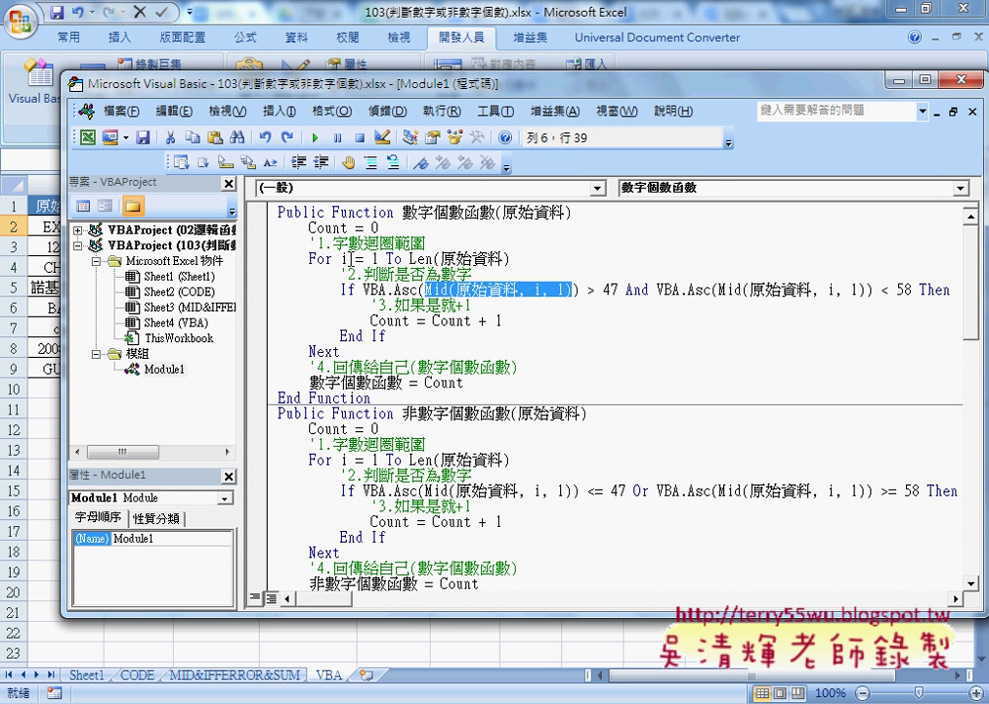
double_click(343, 258)
double_click(534, 289)
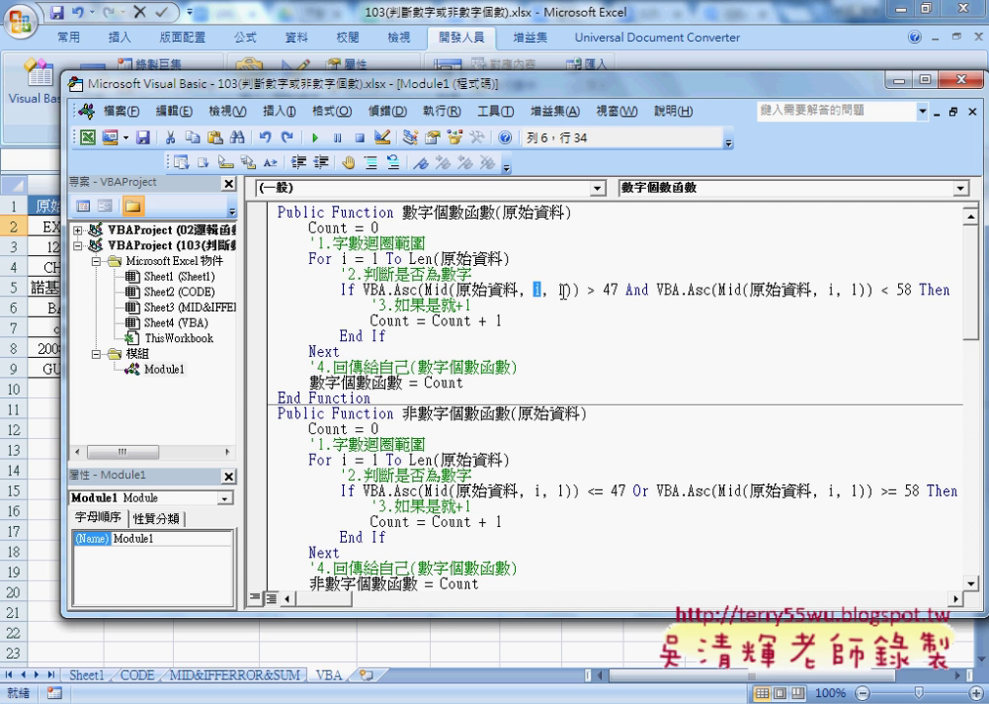
double_click(560, 289)
drag(617, 290, 365, 291)
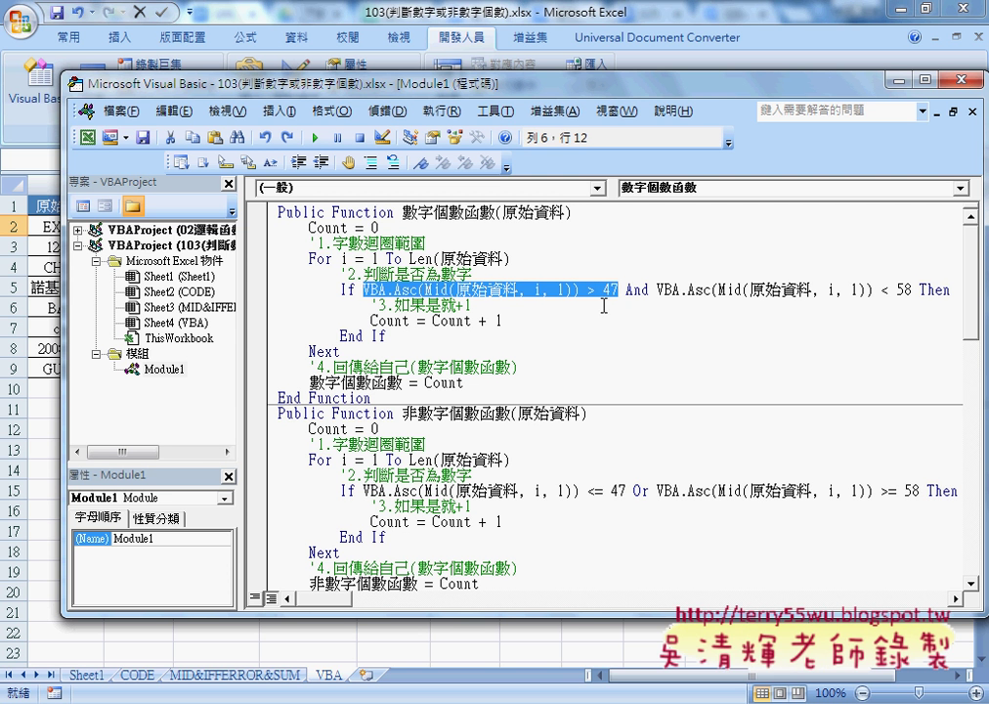
double_click(635, 289)
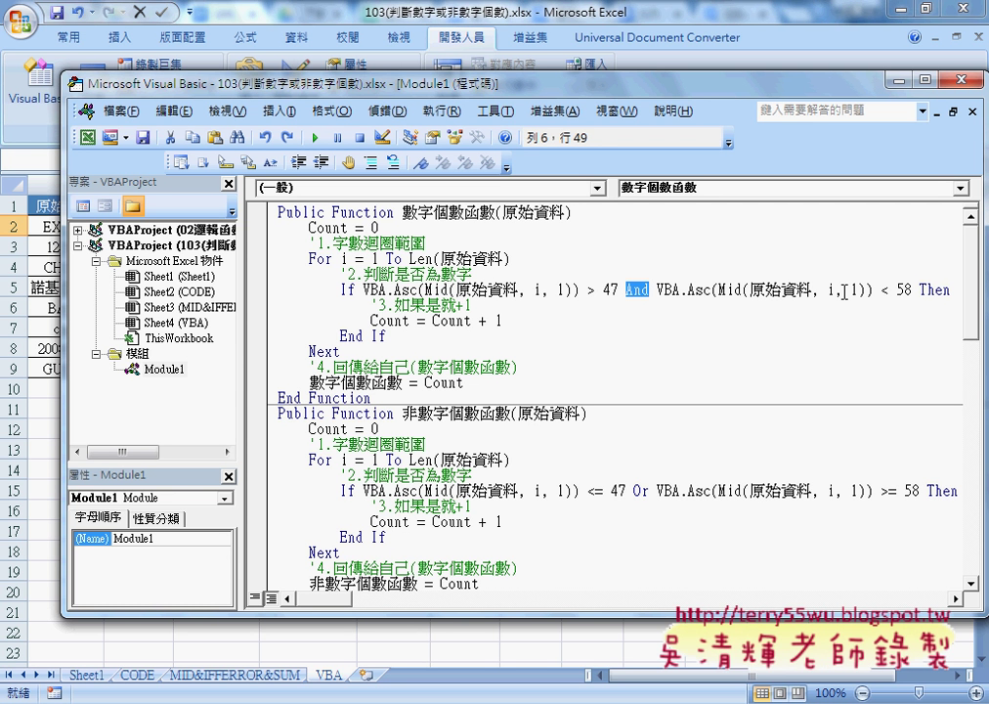
double_click(893, 289)
drag(890, 289, 656, 290)
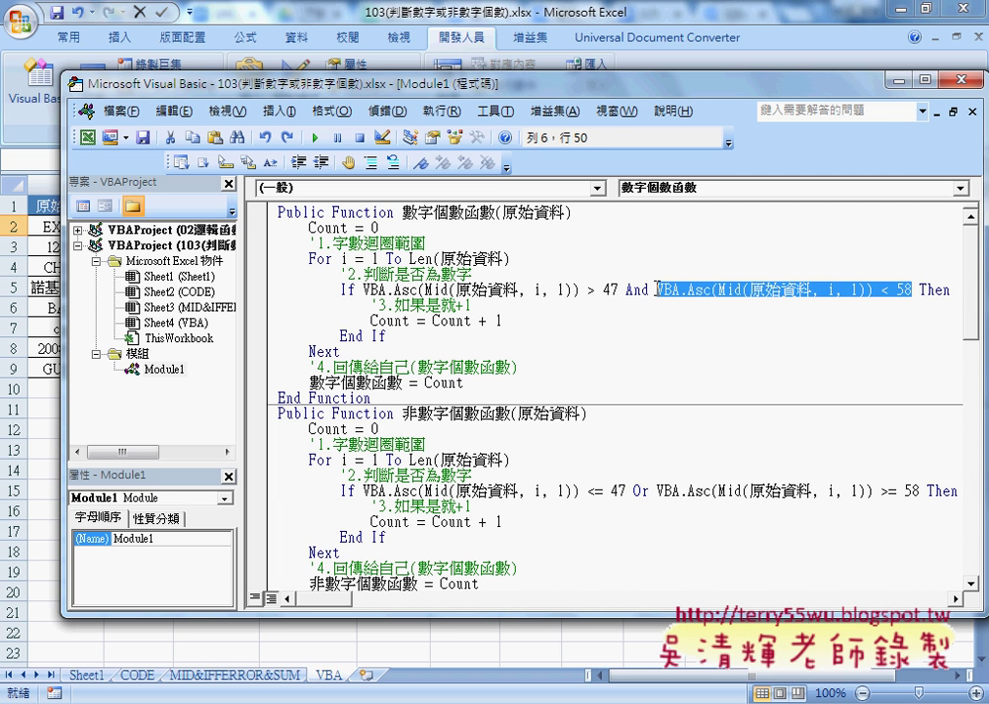
click(433, 320)
drag(434, 319, 507, 320)
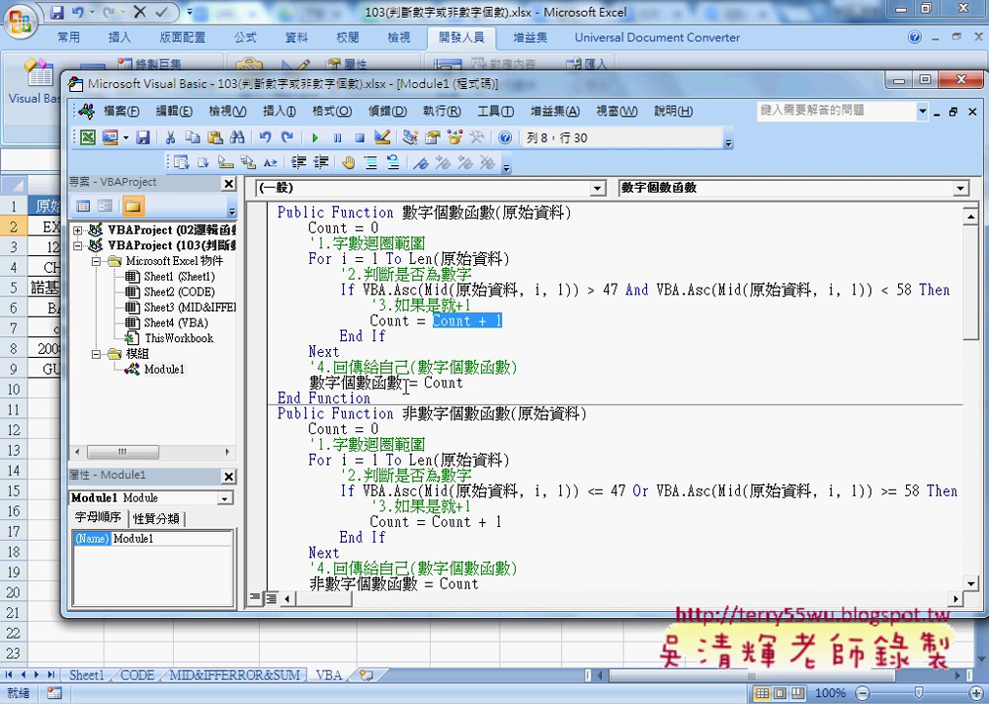
drag(426, 382, 464, 382)
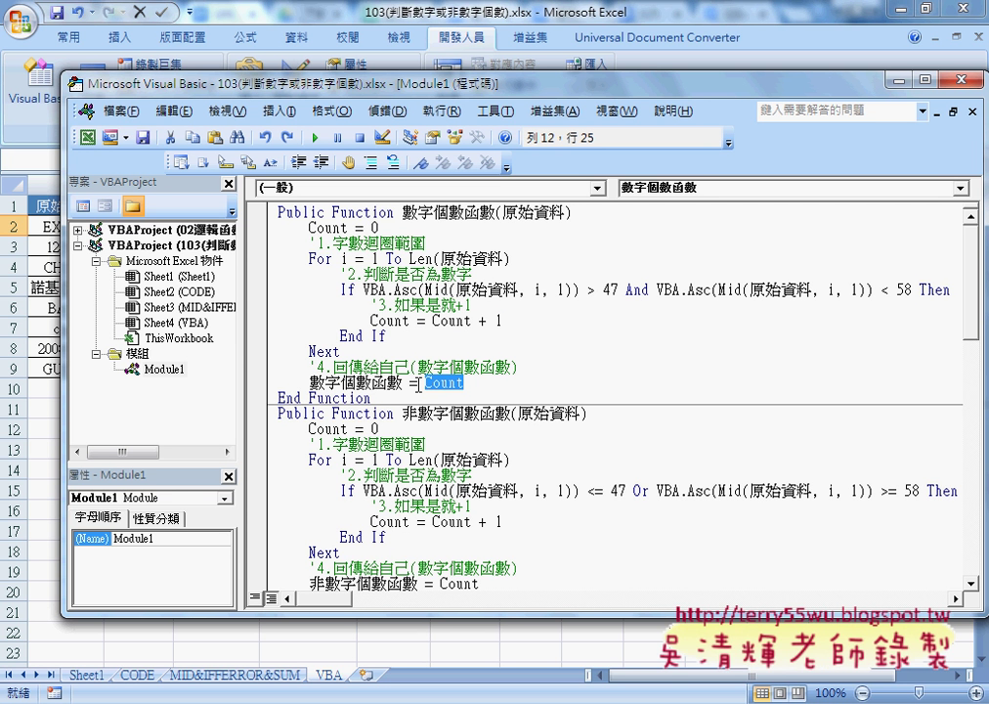
drag(402, 382, 310, 382)
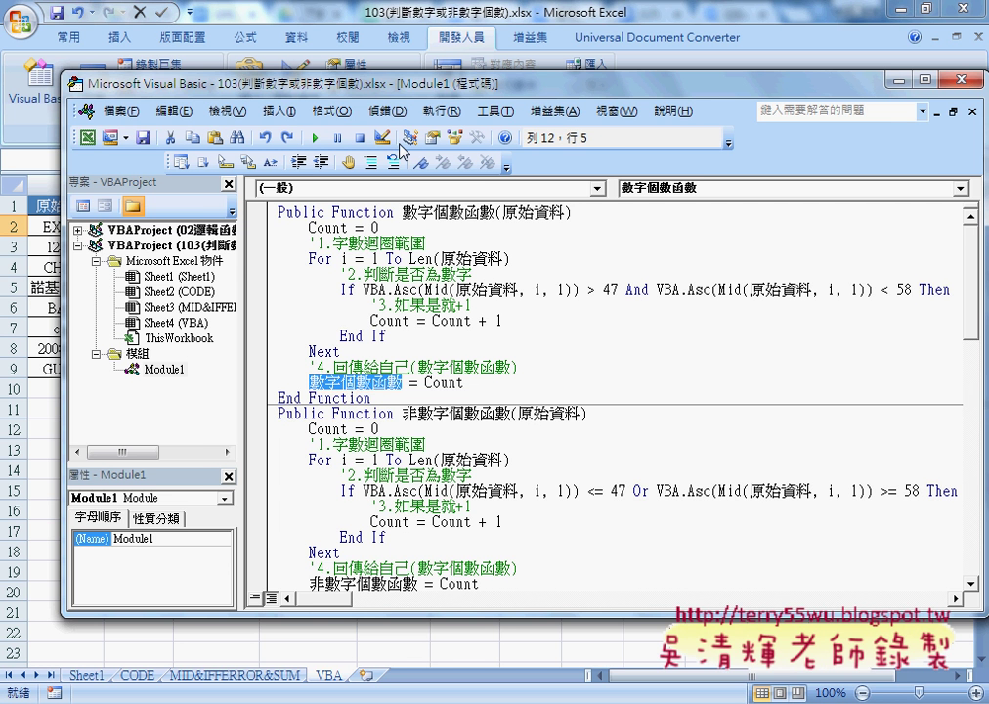
drag(403, 85, 535, 92)
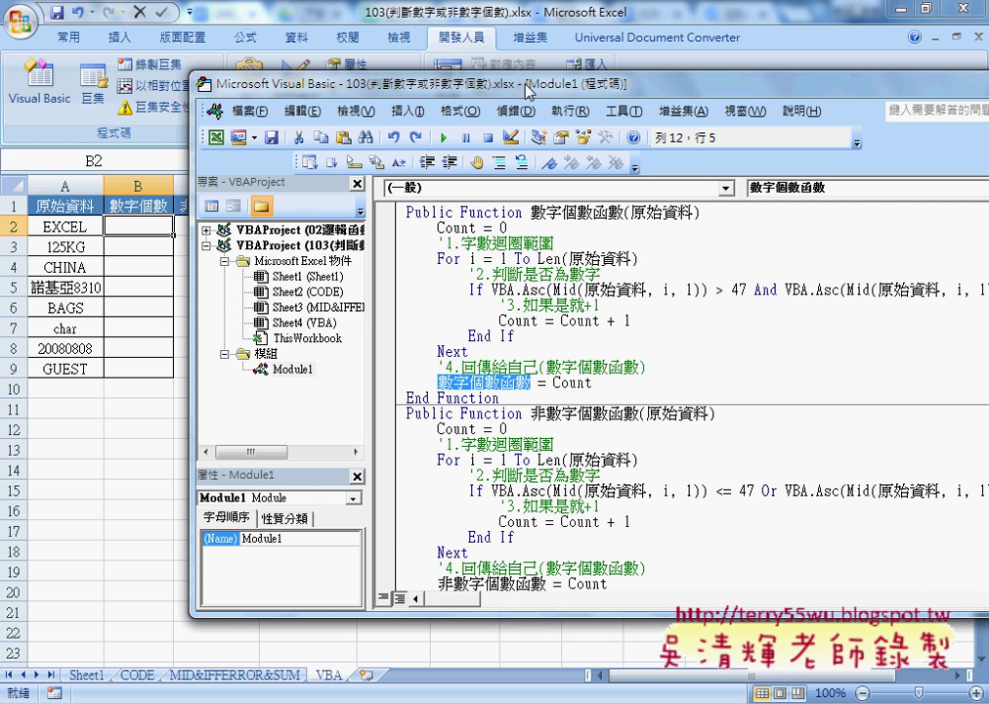
mouse_move(437, 258)
mouse_down()
mouse_move(456, 259)
mouse_move(484, 291)
mouse_up()
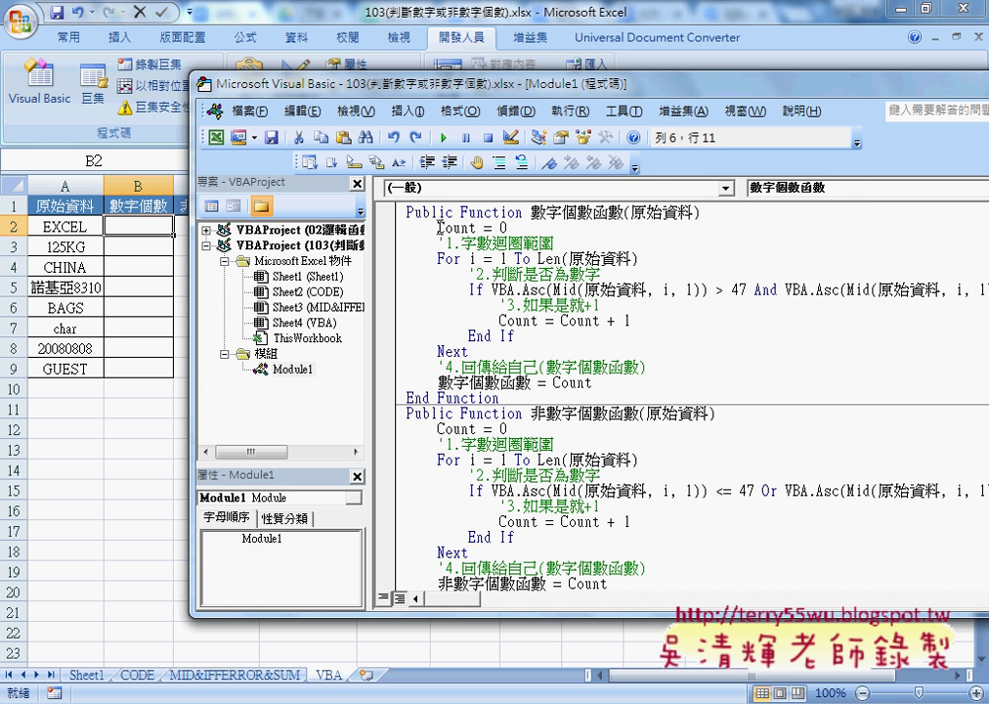
drag(437, 227, 510, 228)
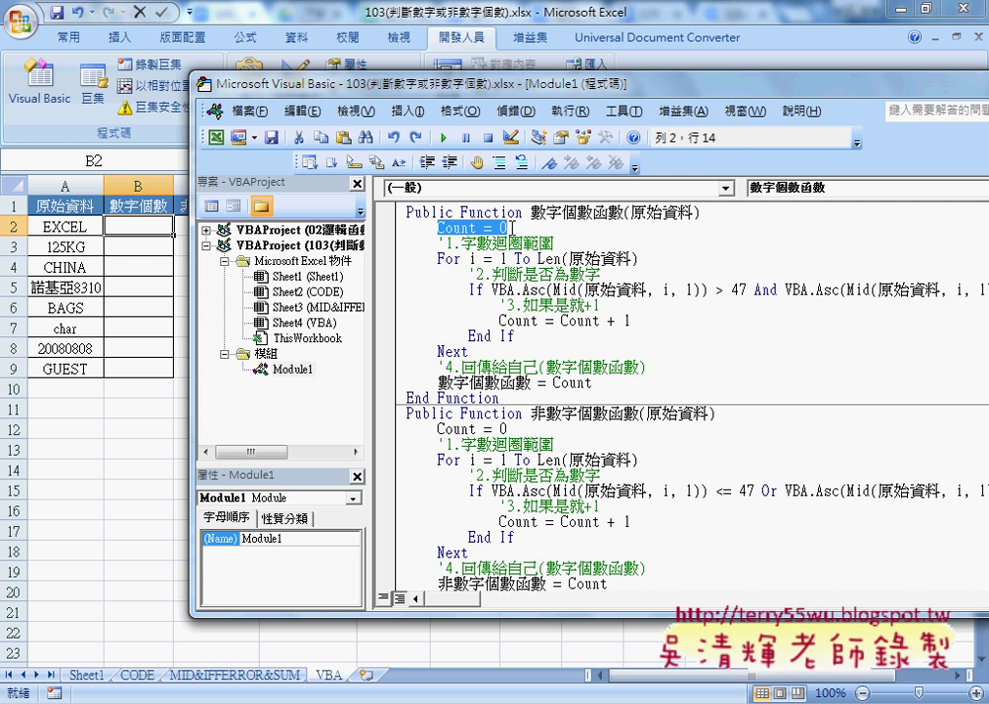
drag(554, 319, 638, 320)
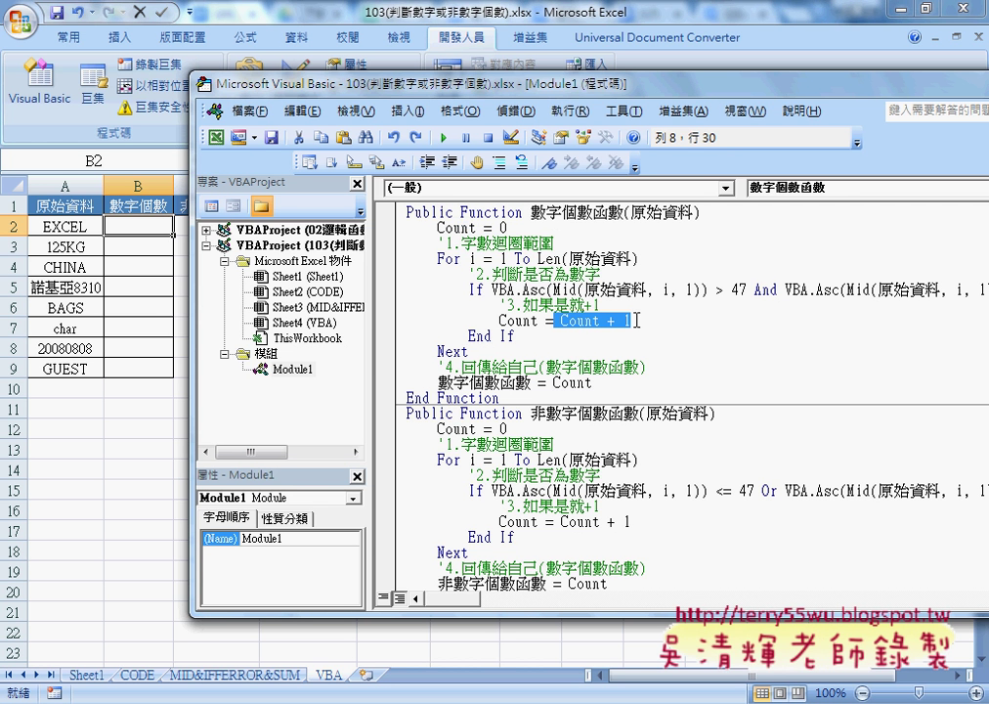
click(557, 321)
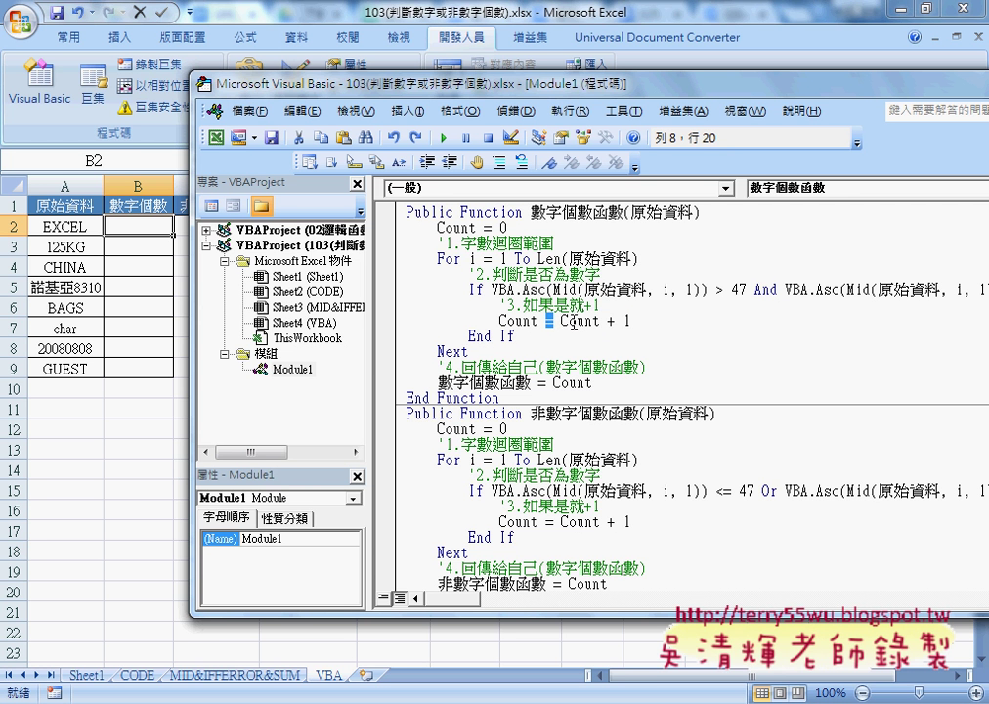
drag(562, 321, 630, 321)
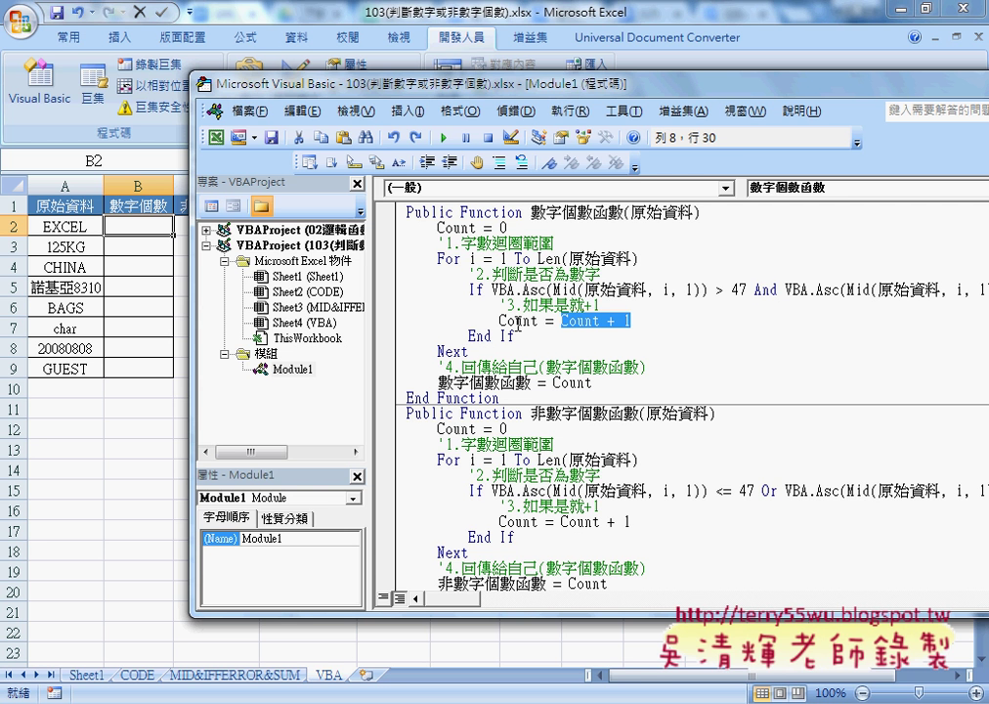
click(553, 321)
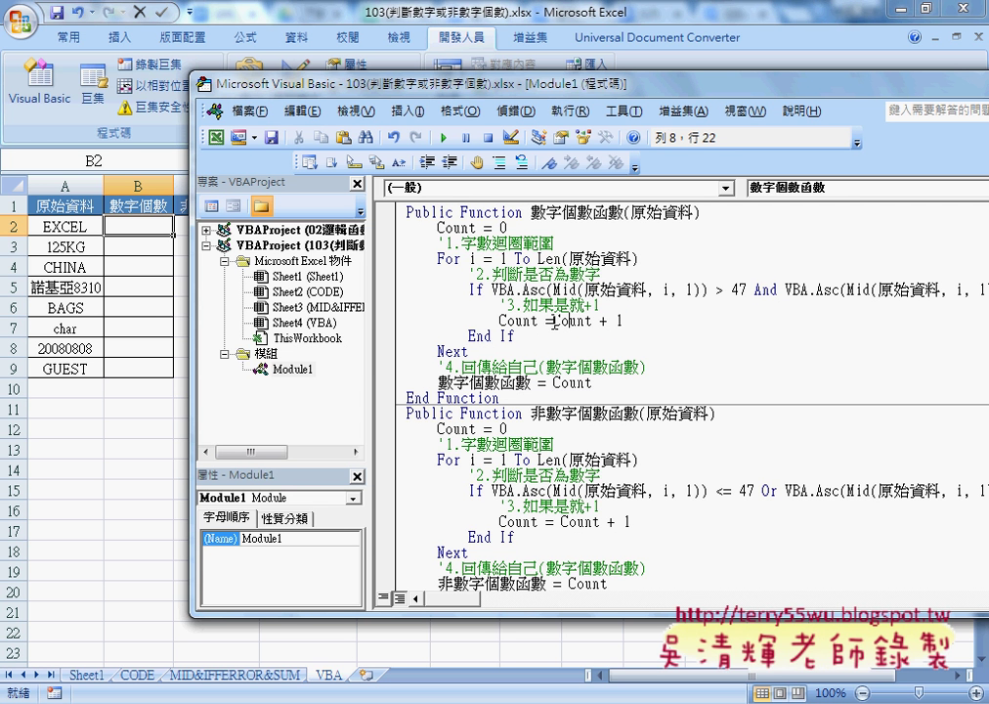
click(553, 322)
- Insert =數字個數函數(A2) in B2 and copy it to B9, giving digit counts 0, 3, 0, 4, 0, 0, 8, 0
click(137, 226)
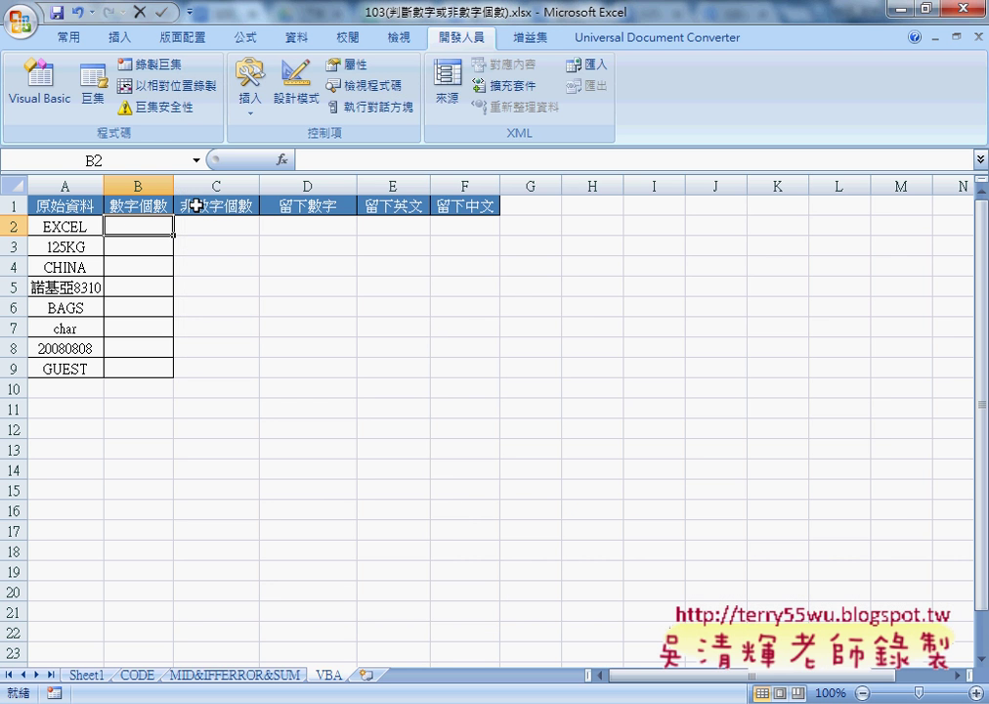
click(282, 160)
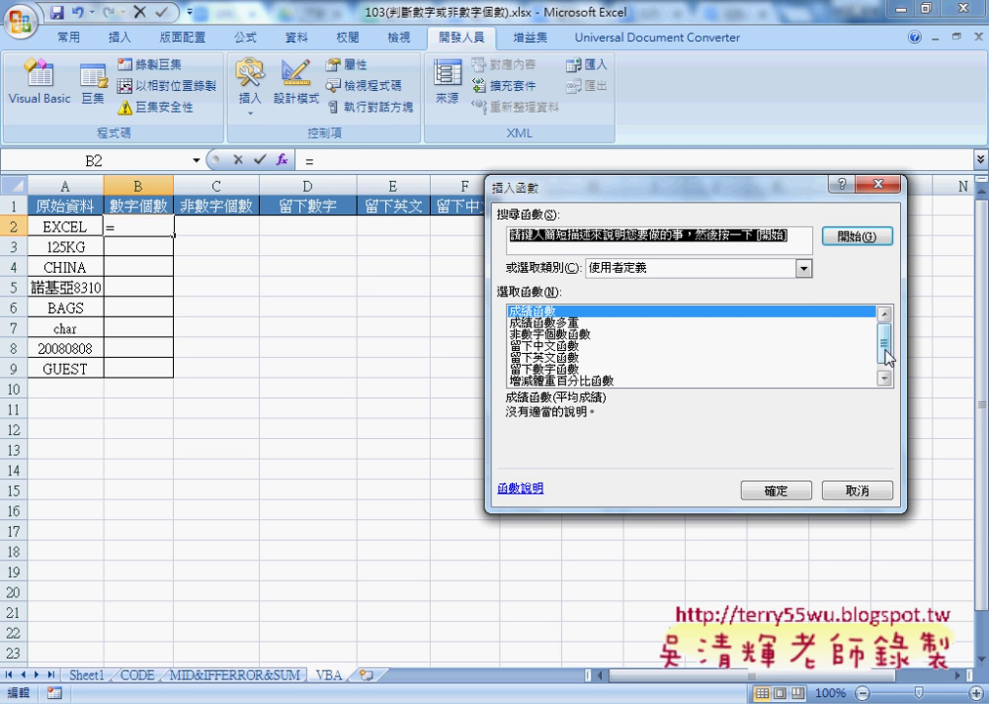
click(884, 378)
click(587, 380)
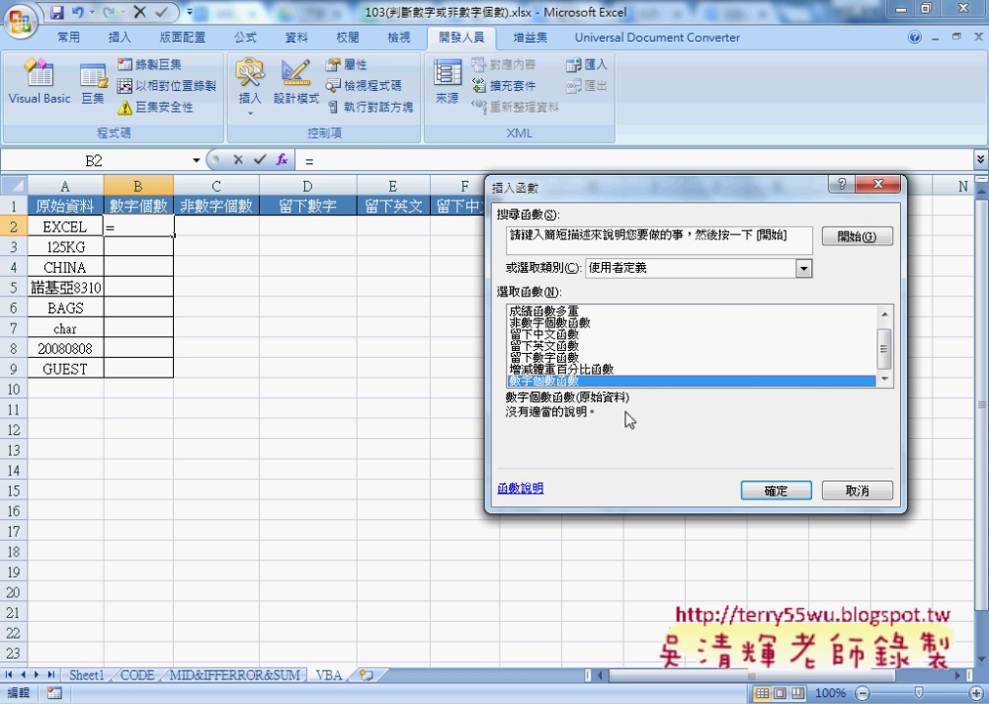
click(780, 491)
click(65, 226)
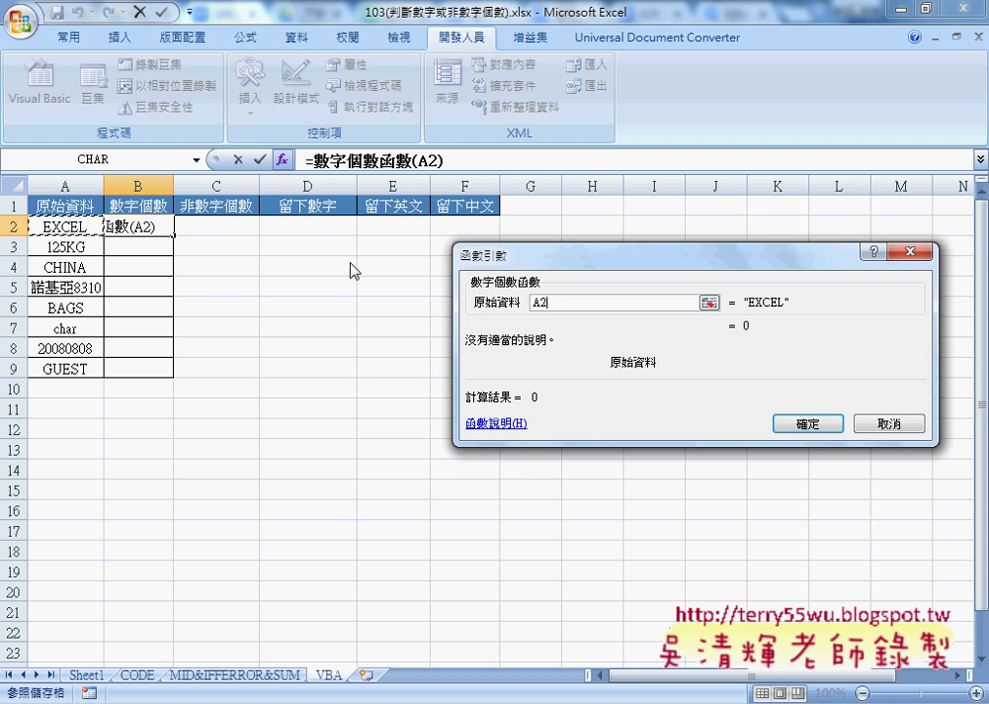
click(801, 424)
drag(173, 235, 169, 374)
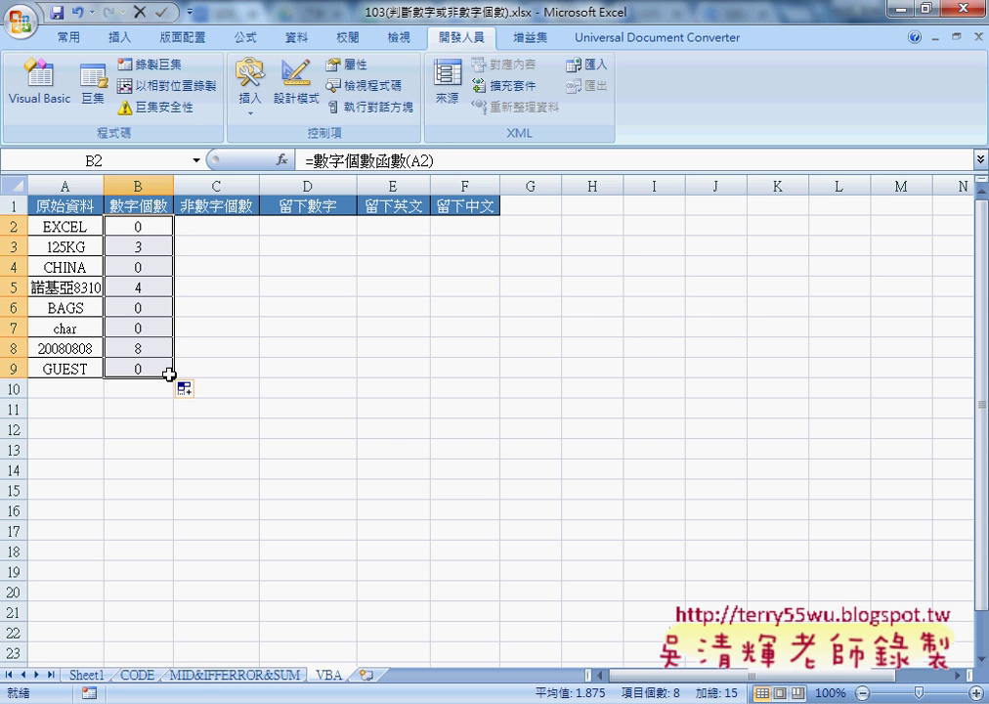
click(217, 224)
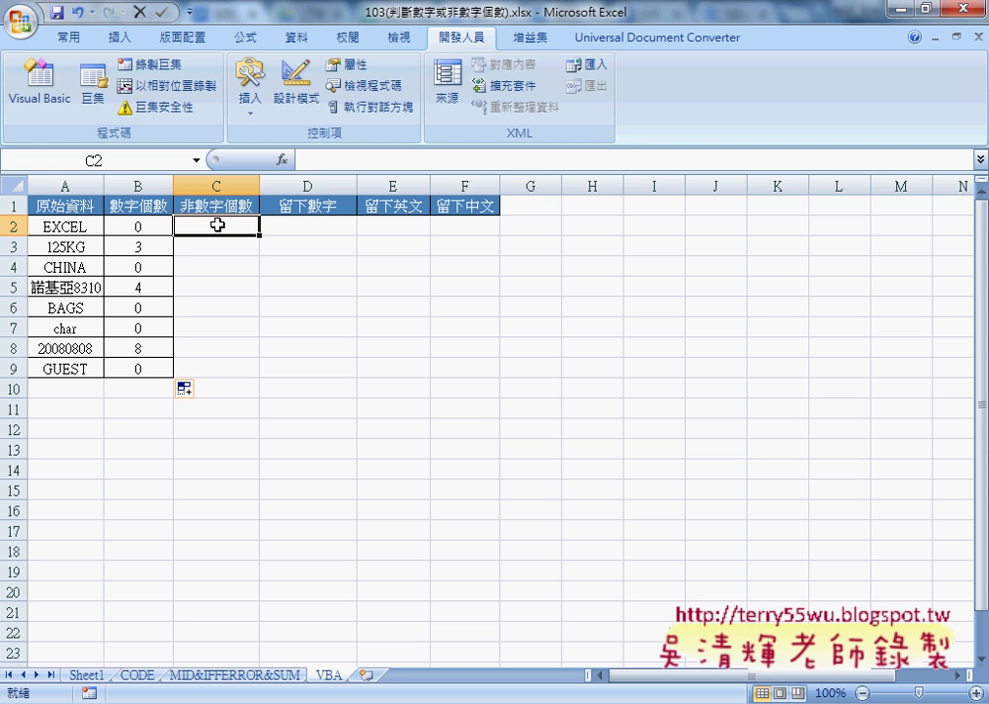
click(143, 227)
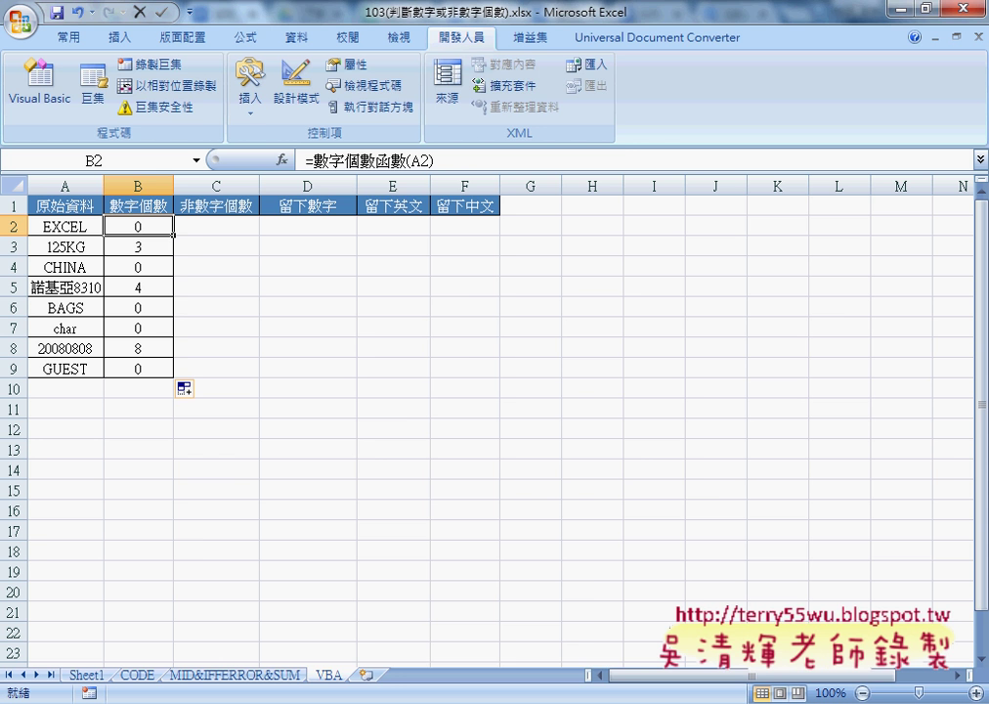
click(616, 513)
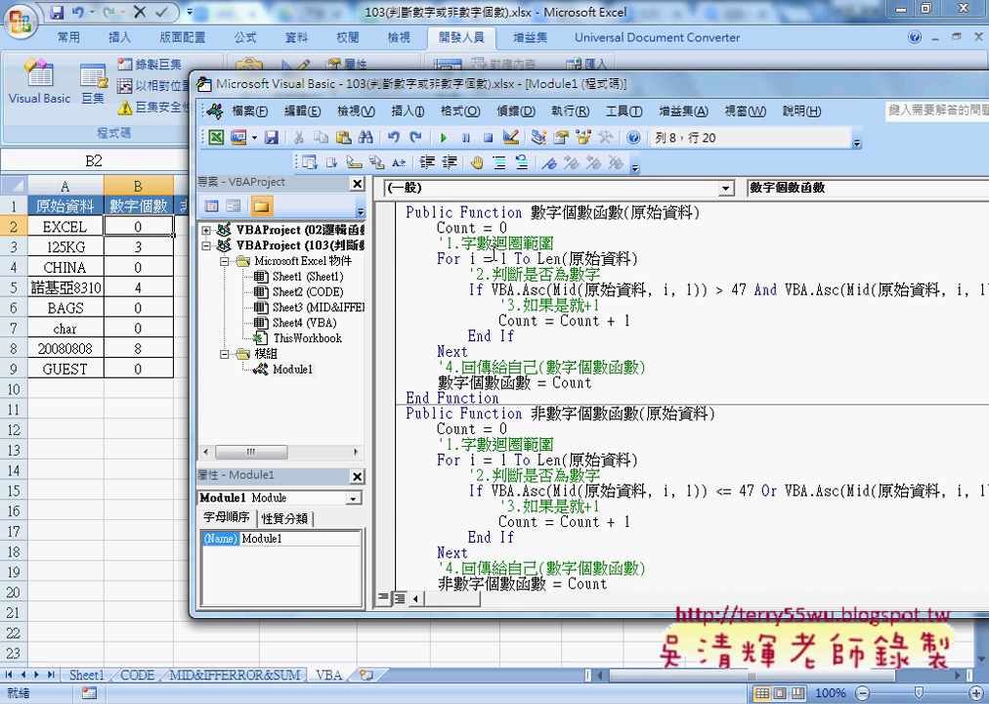
scroll(438, 330, down, 2)
double_click(537, 320)
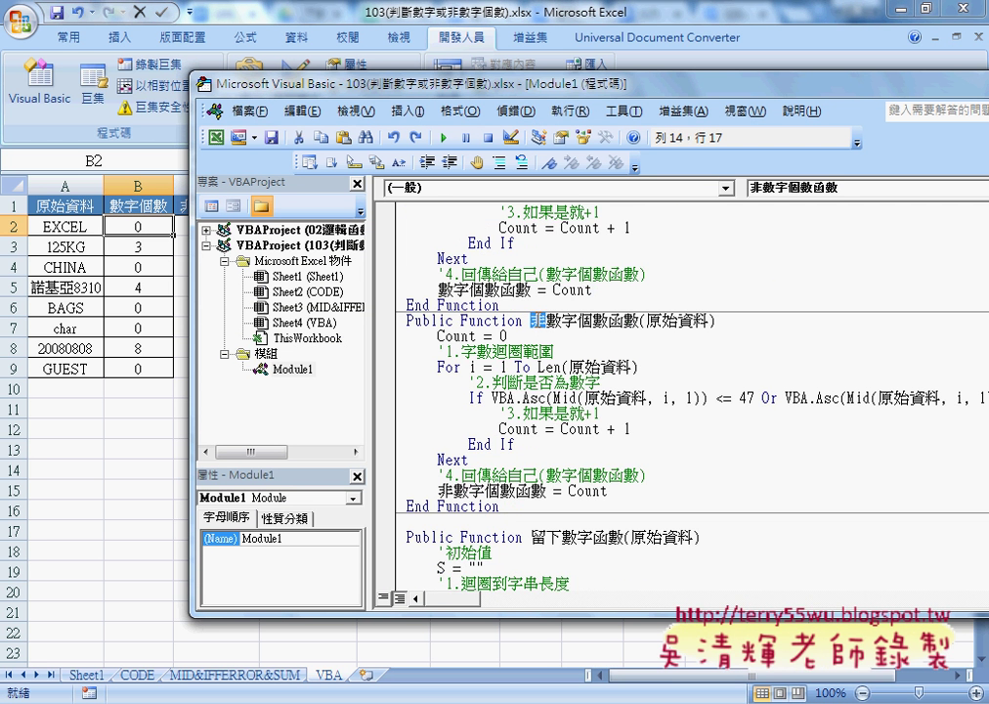
double_click(445, 490)
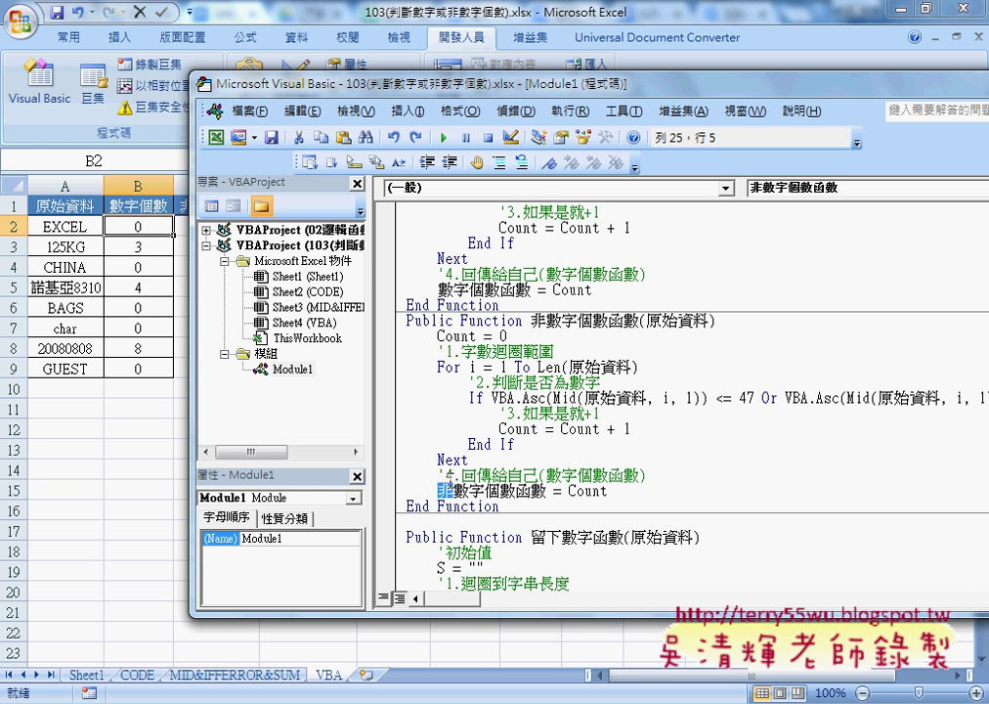
drag(450, 84, 299, 71)
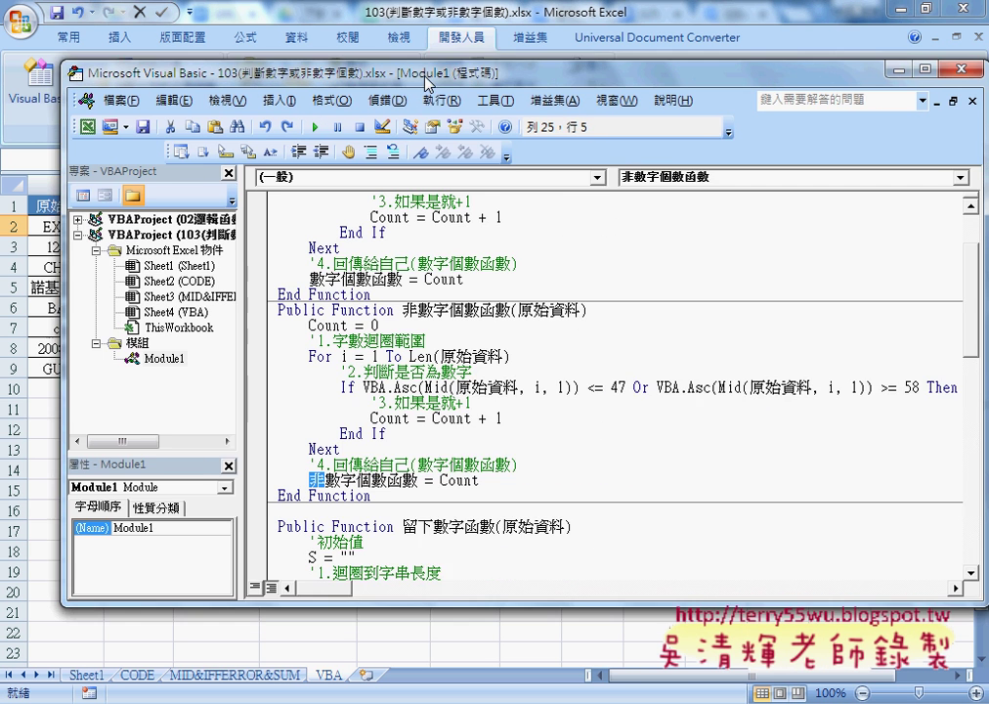
drag(342, 385, 636, 391)
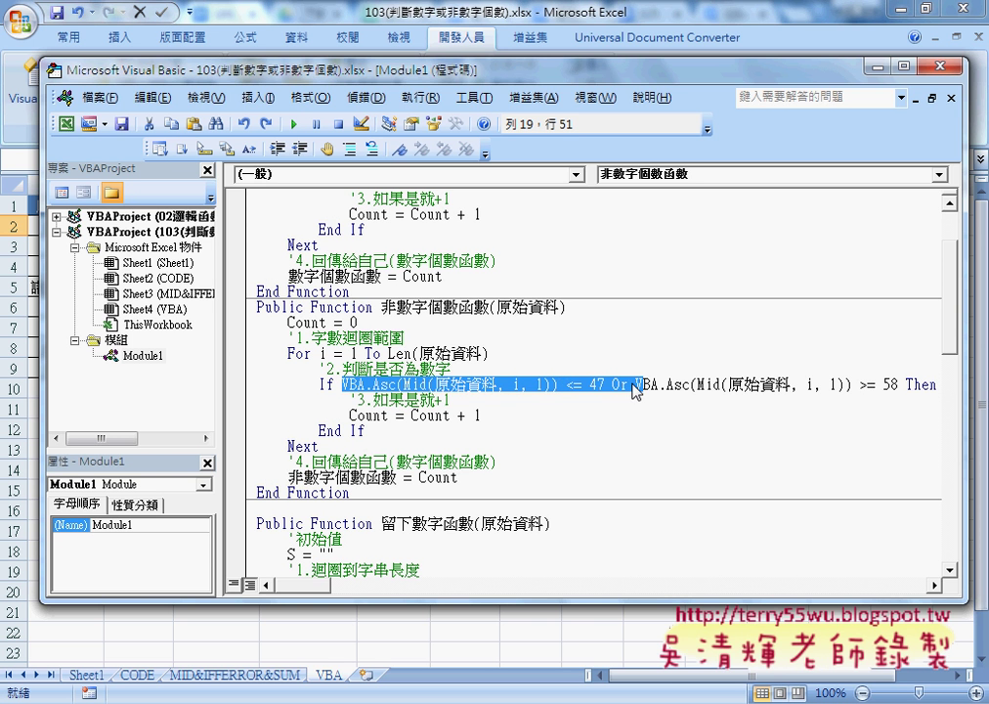
key(ctrl+shift+d)
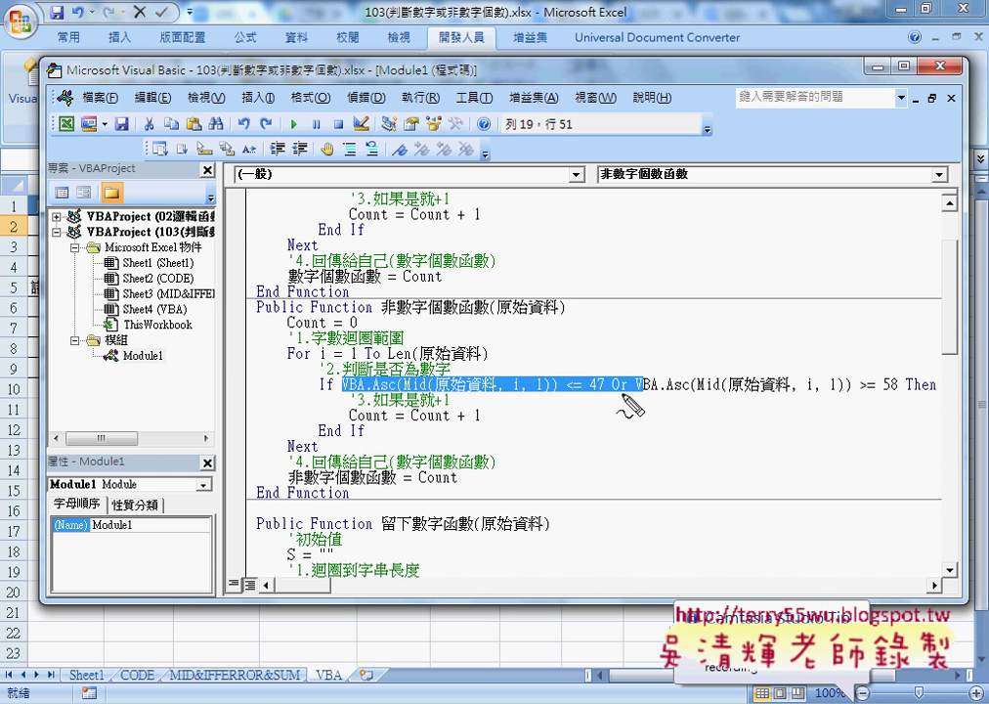
mouse_move(610, 374)
mouse_down()
mouse_move(612, 396)
mouse_move(563, 396)
mouse_up()
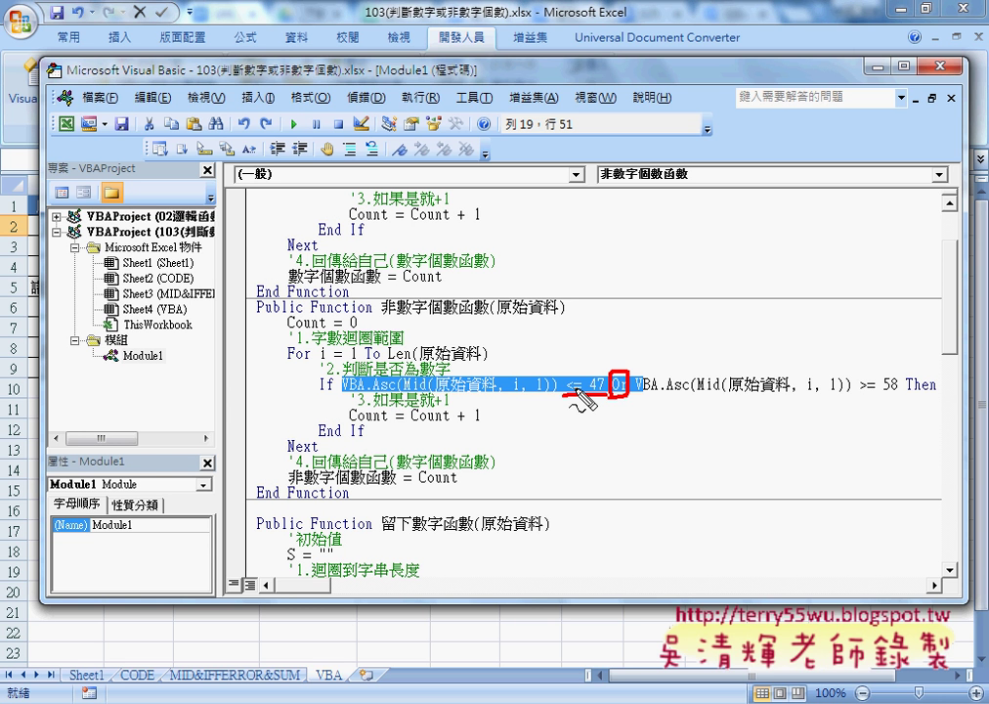
key(Escape)
scroll(580, 395, up, 2)
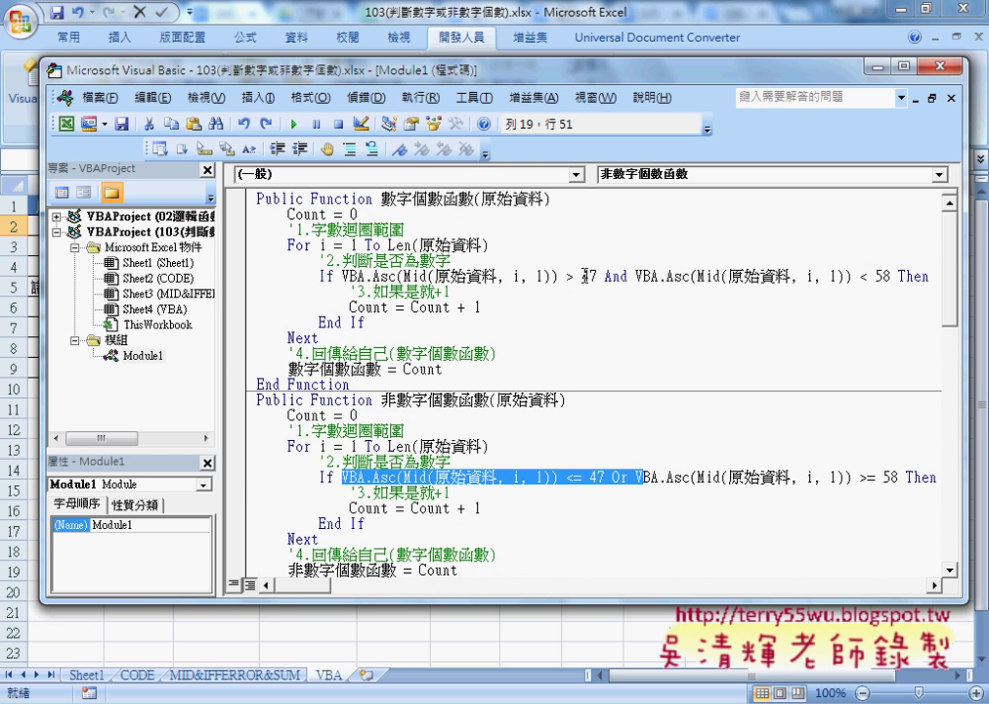
drag(584, 277, 597, 277)
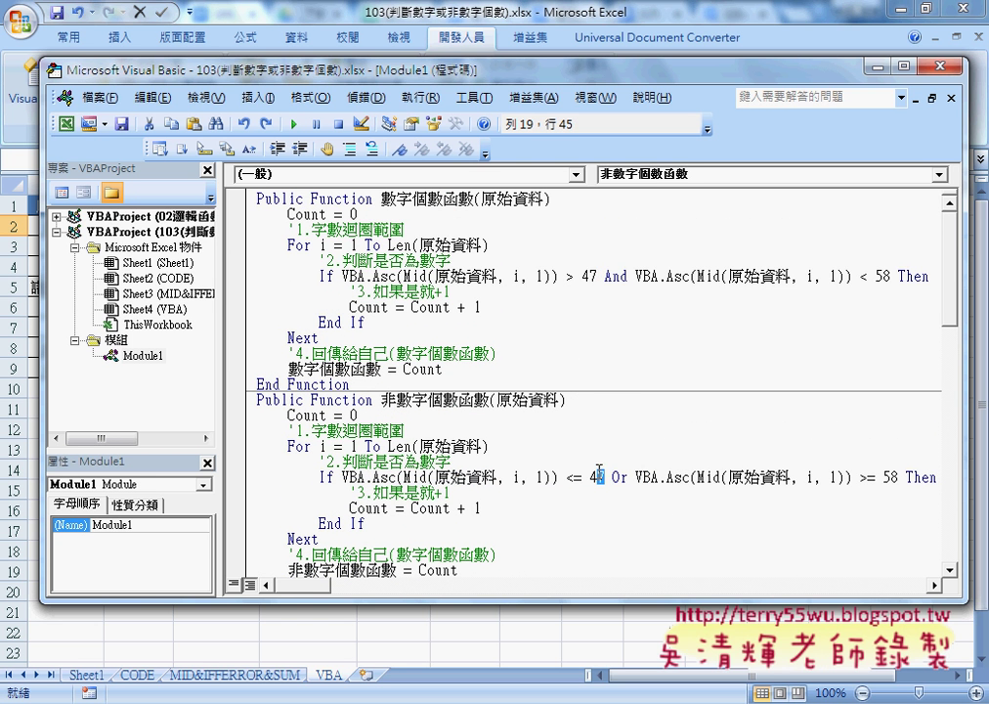
drag(605, 478, 568, 478)
scroll(586, 391, down, 2)
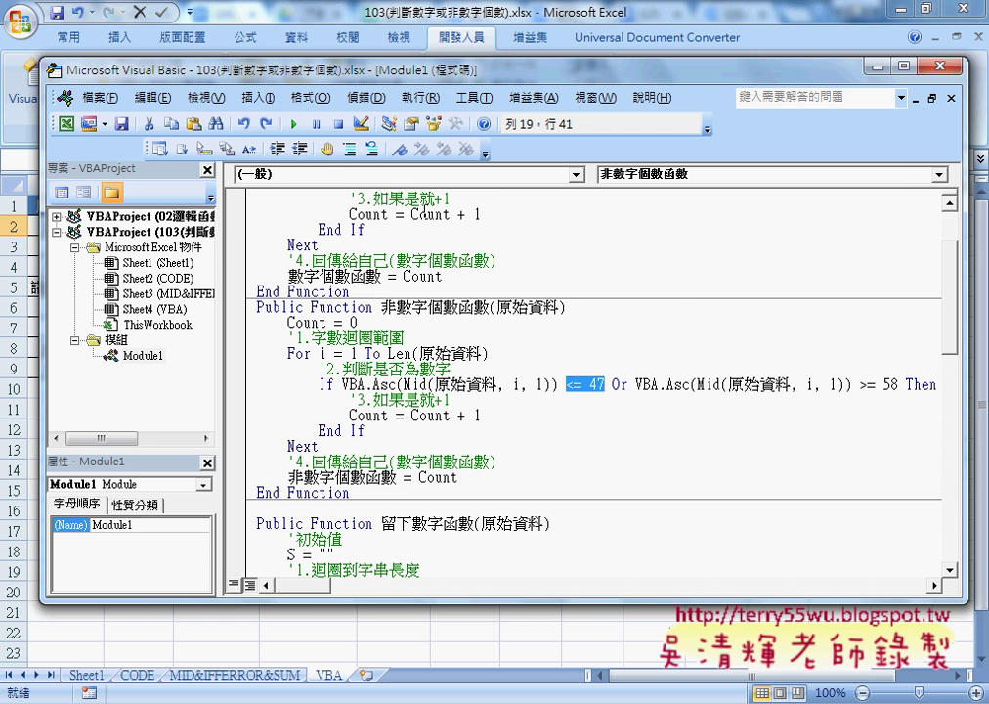
- Enter =非數字個數函數(A2) in C2 and fill it down to C9
click(410, 49)
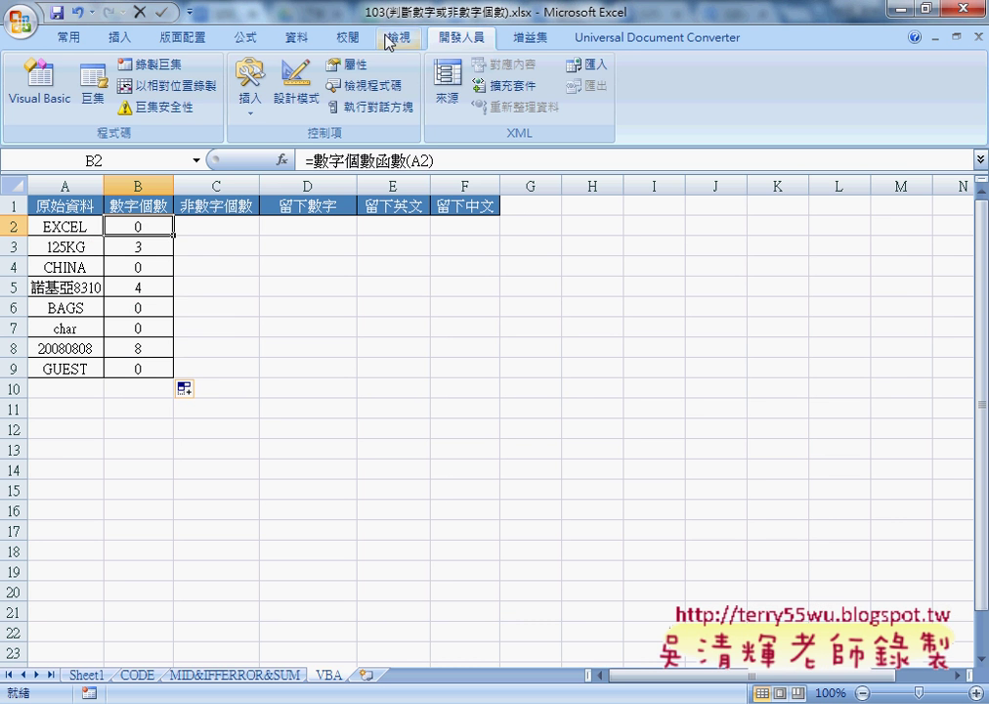
click(207, 231)
click(282, 159)
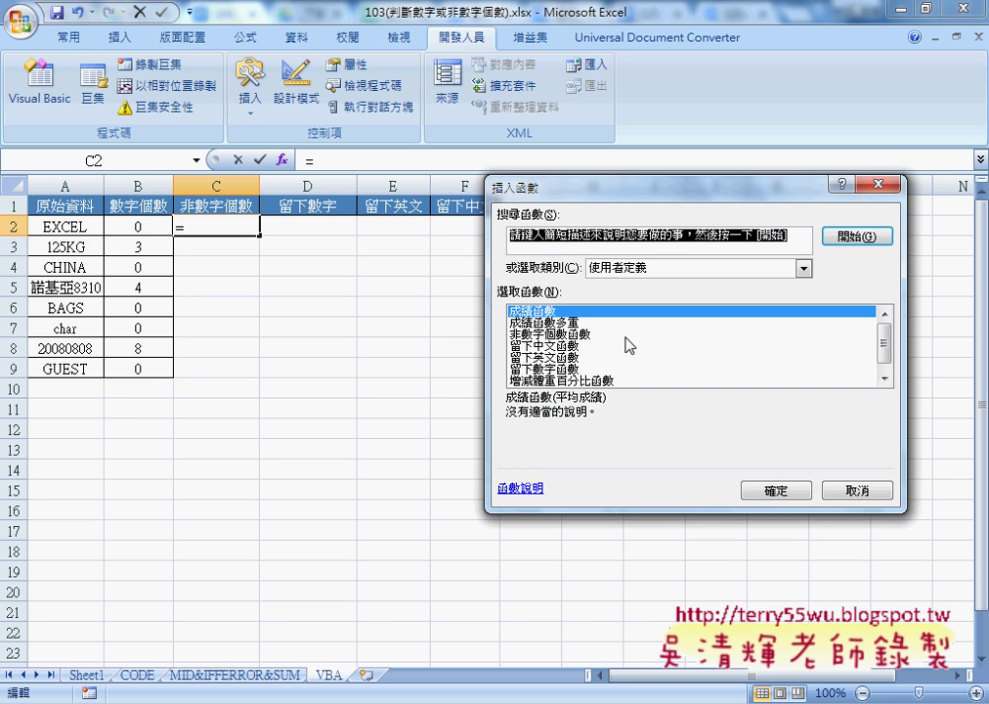
click(573, 336)
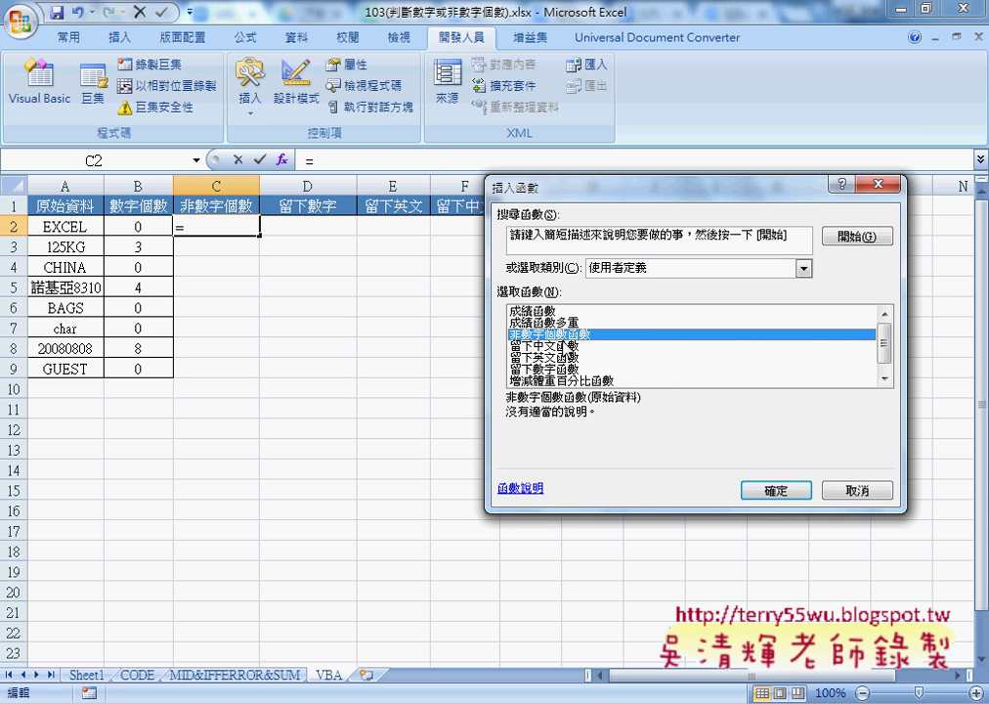
click(776, 491)
click(91, 236)
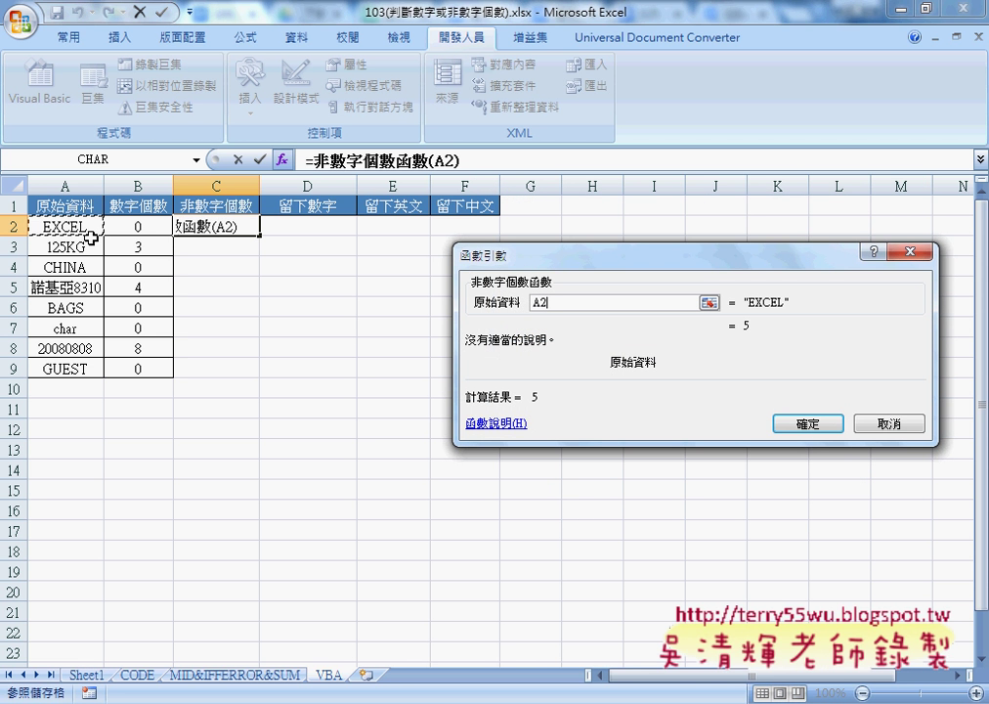
click(807, 424)
drag(259, 235, 258, 378)
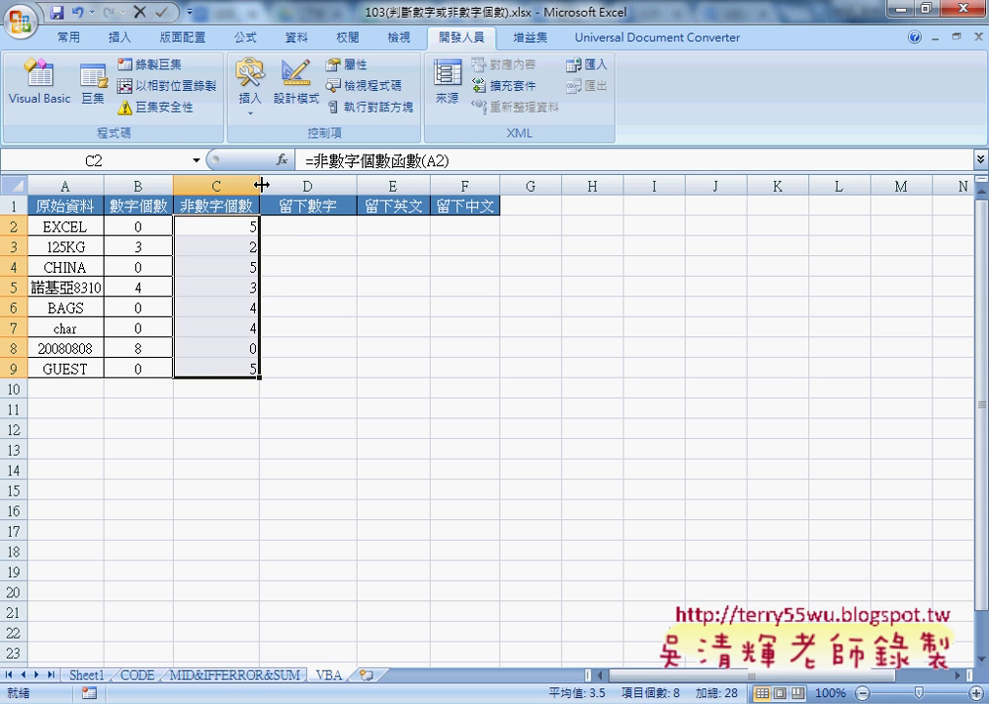
- Recheck the B2 formula and annotate 125KG to show 125 as D2's expected digits-only result
click(317, 228)
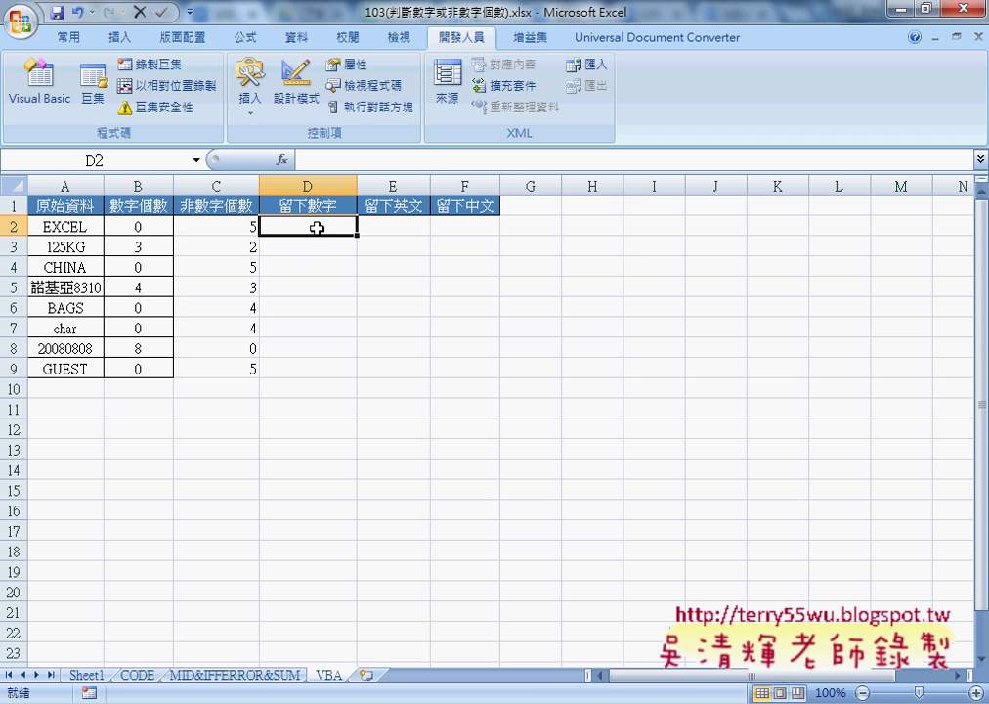
click(144, 224)
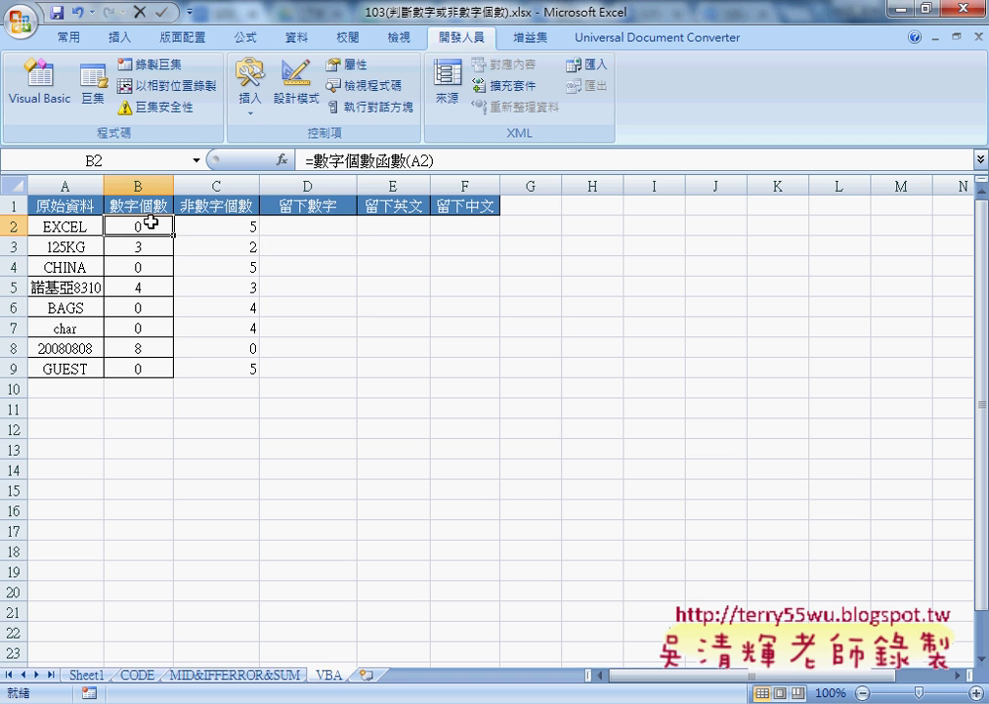
click(325, 229)
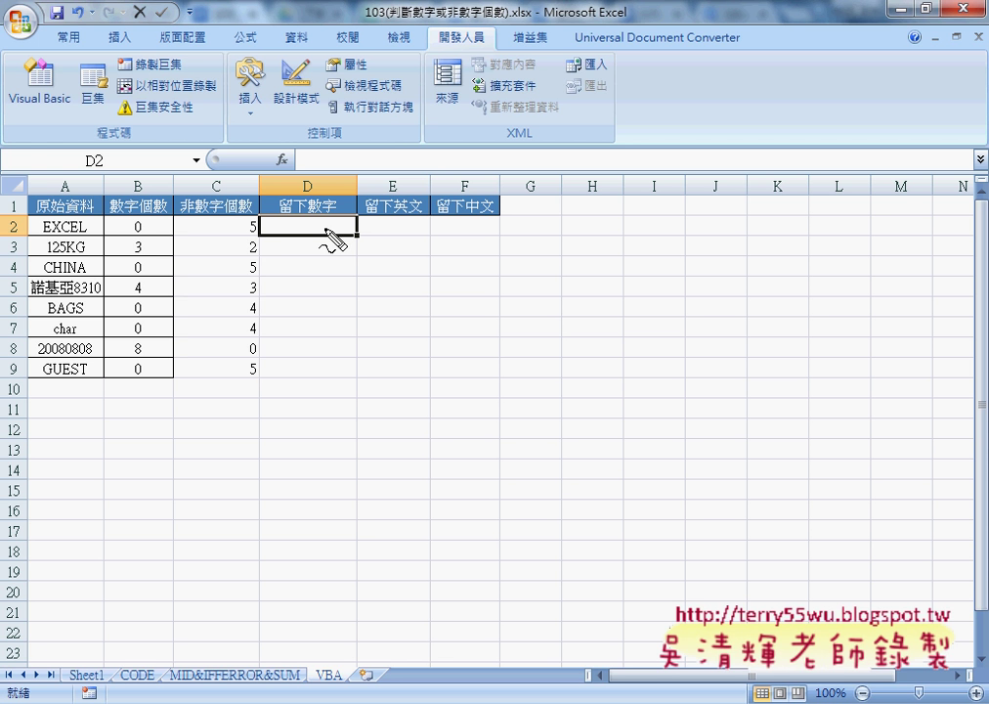
drag(131, 236, 146, 235)
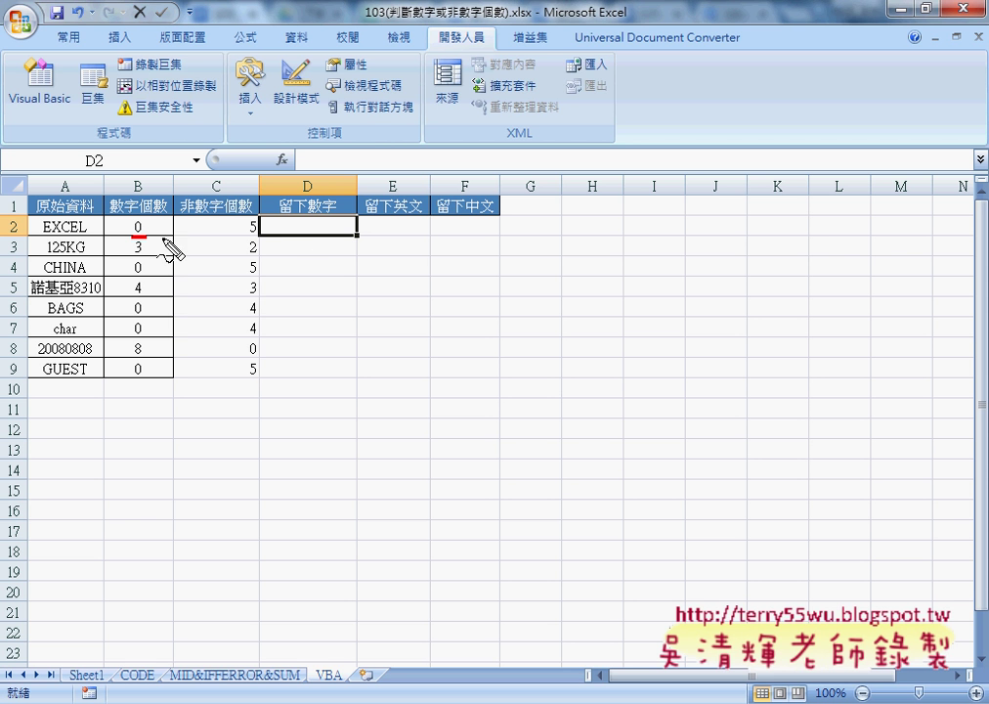
drag(46, 256, 71, 256)
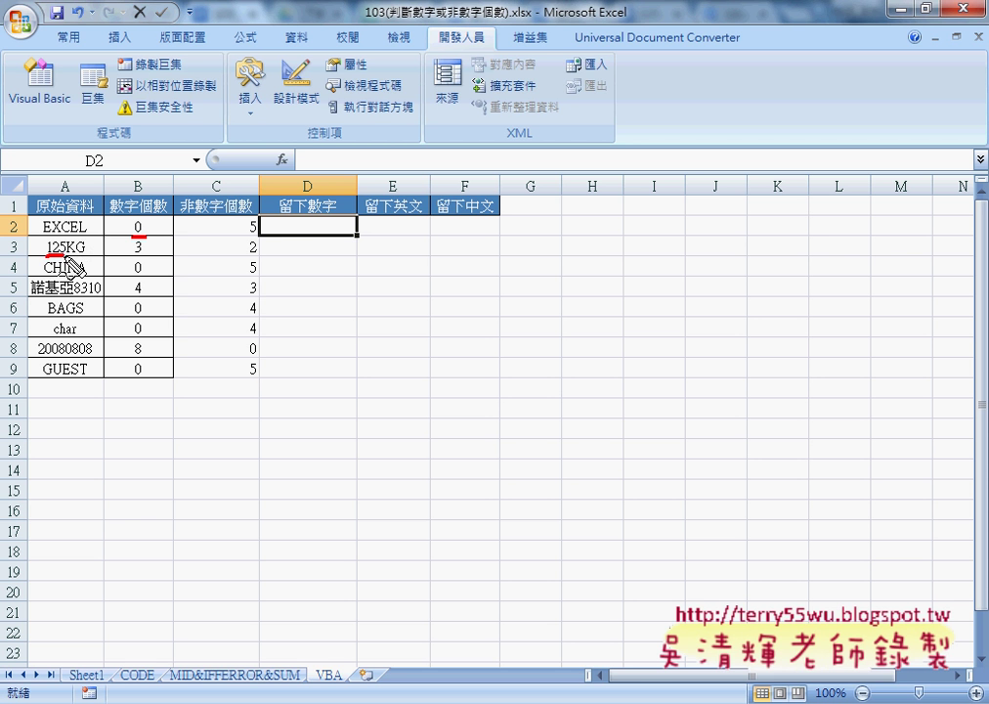
mouse_move(286, 237)
mouse_down()
mouse_move(283, 254)
mouse_move(318, 255)
mouse_up()
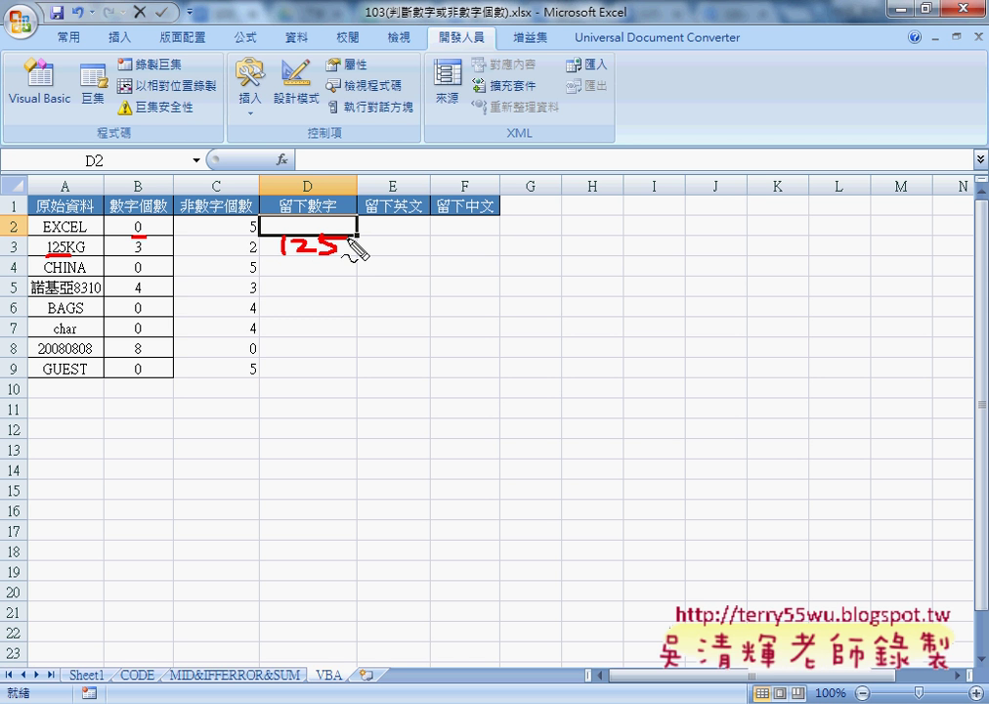
- Underline 8310 and 20080808, mark the 數字個數 header, then erase all annotations
drag(73, 295, 100, 295)
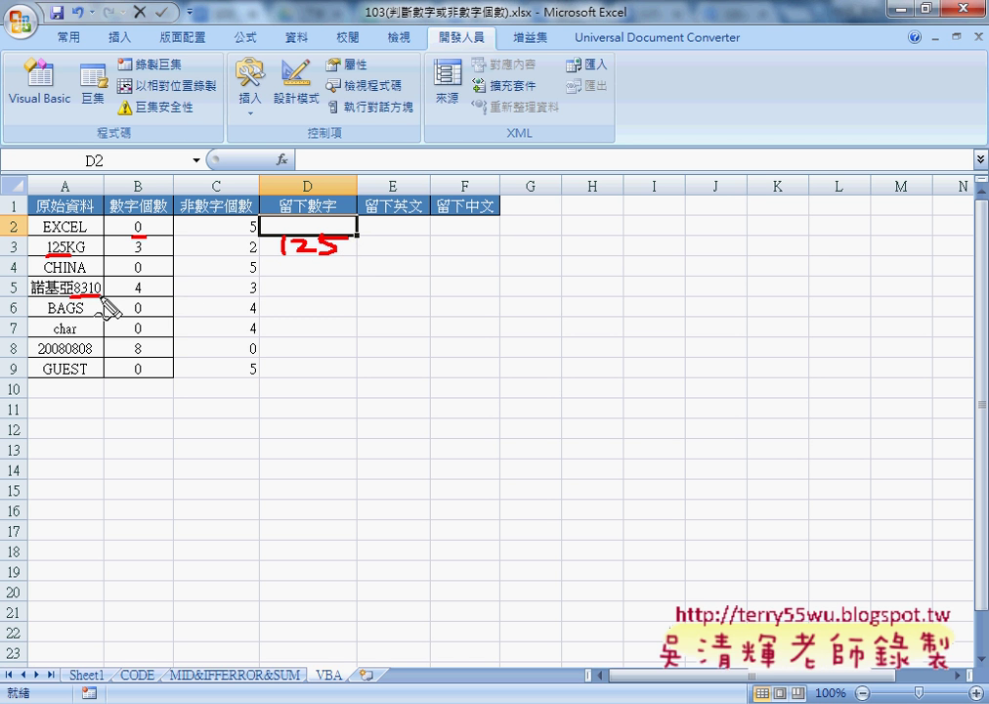
drag(37, 357, 93, 358)
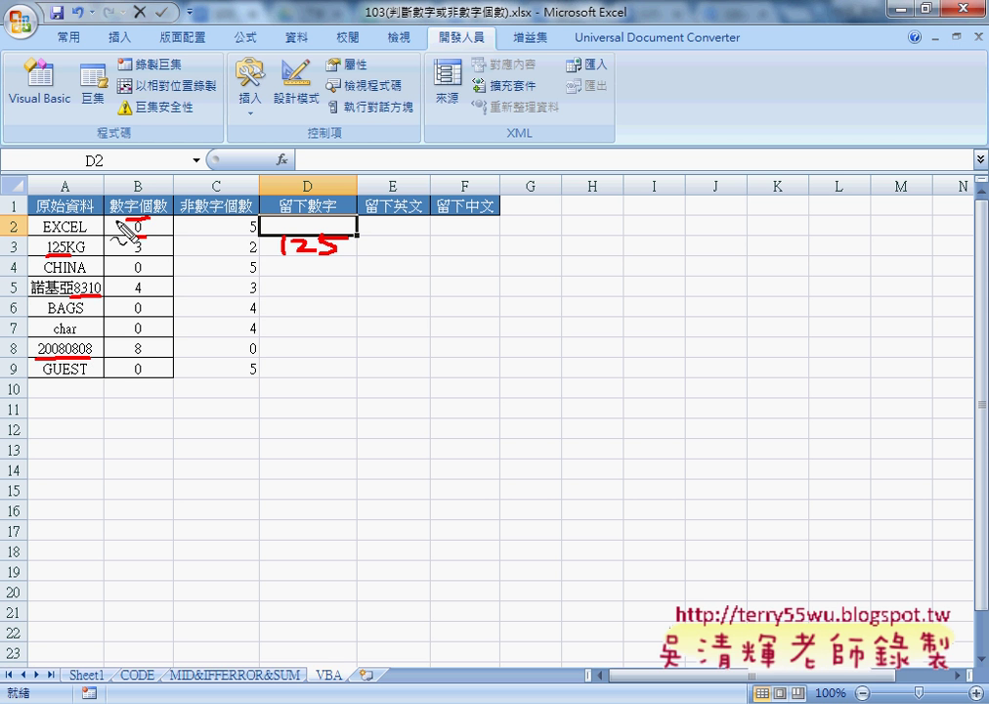
drag(137, 192, 172, 201)
mouse_move(134, 148)
mouse_down()
mouse_move(141, 187)
mouse_move(151, 181)
mouse_up()
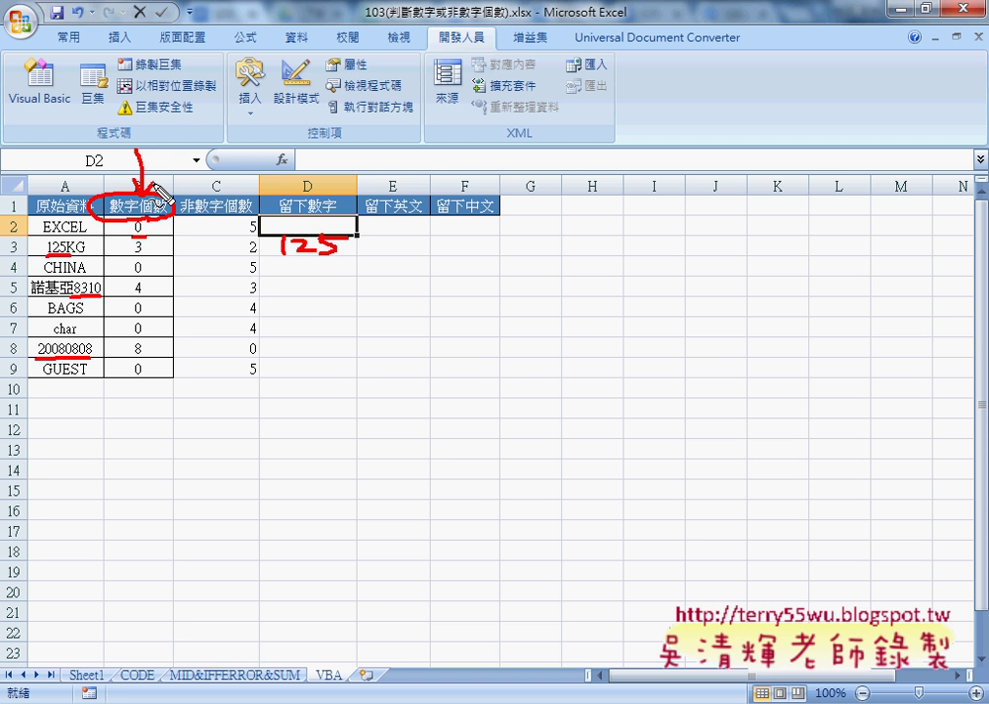
key(Escape)
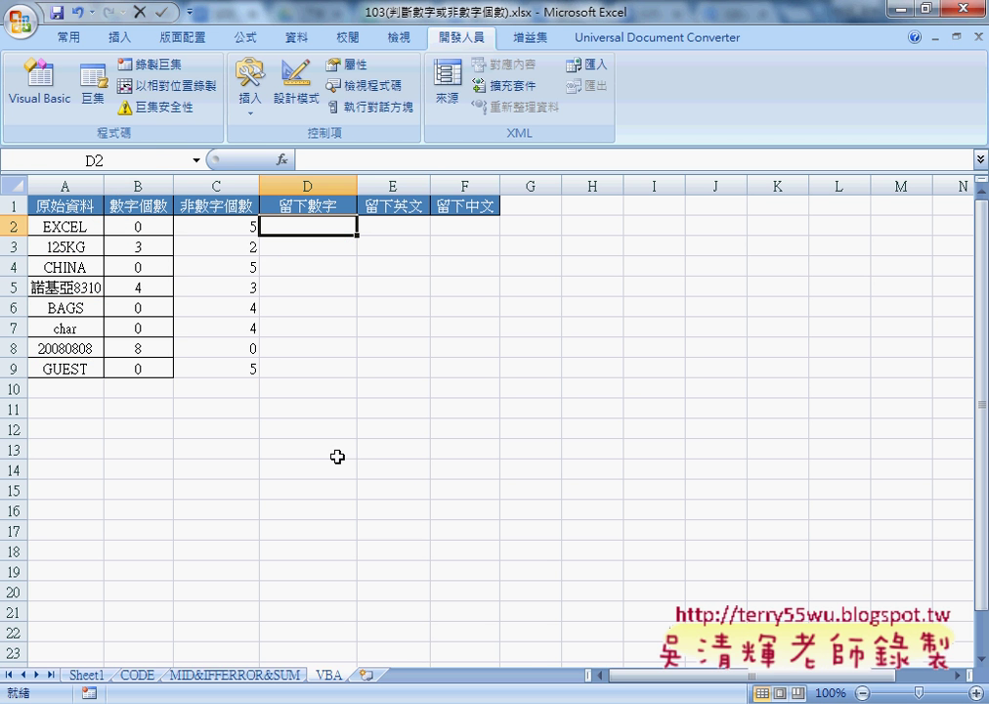
click(559, 653)
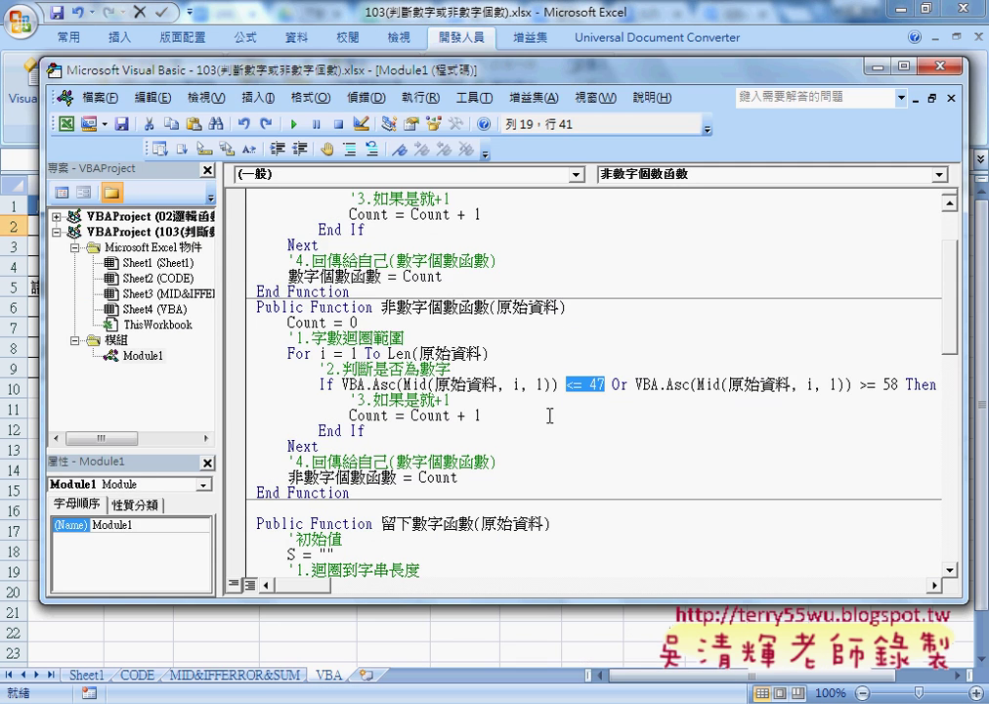
scroll(551, 416, down, 2)
scroll(550, 416, down, 1)
scroll(550, 416, down, 1)
scroll(550, 416, down, 1)
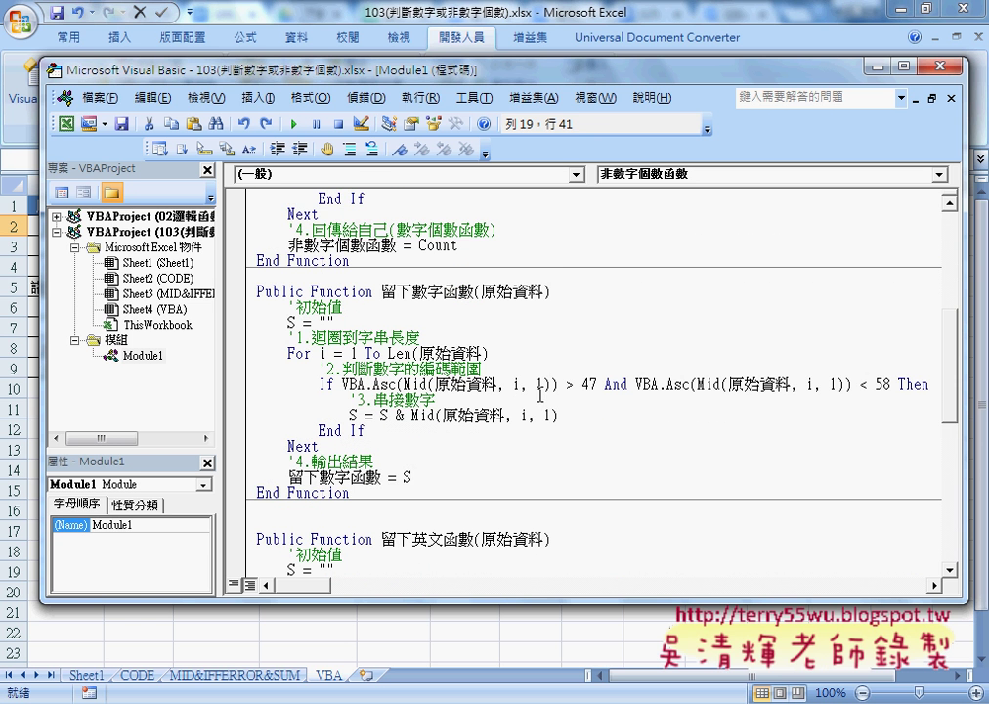
drag(335, 323, 288, 322)
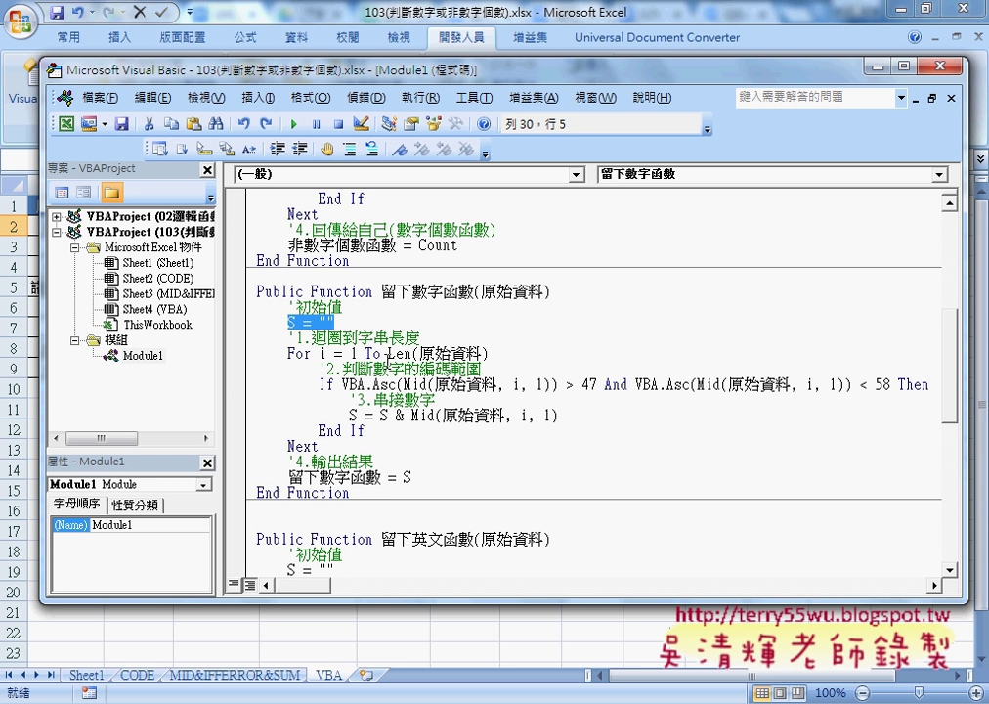
drag(319, 385, 344, 385)
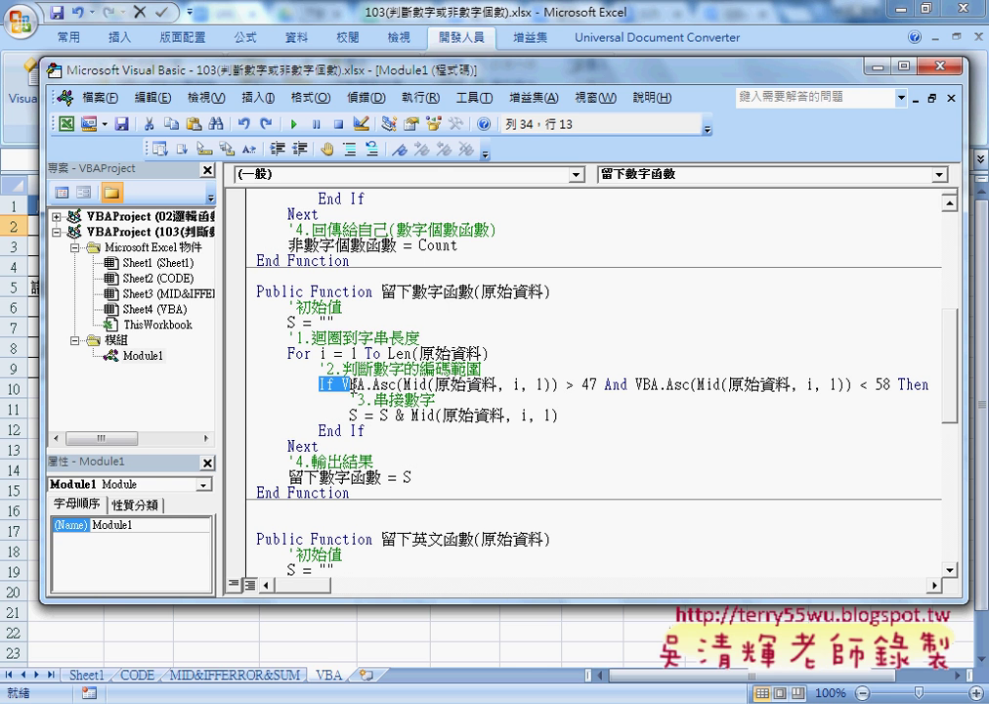
drag(288, 323, 338, 323)
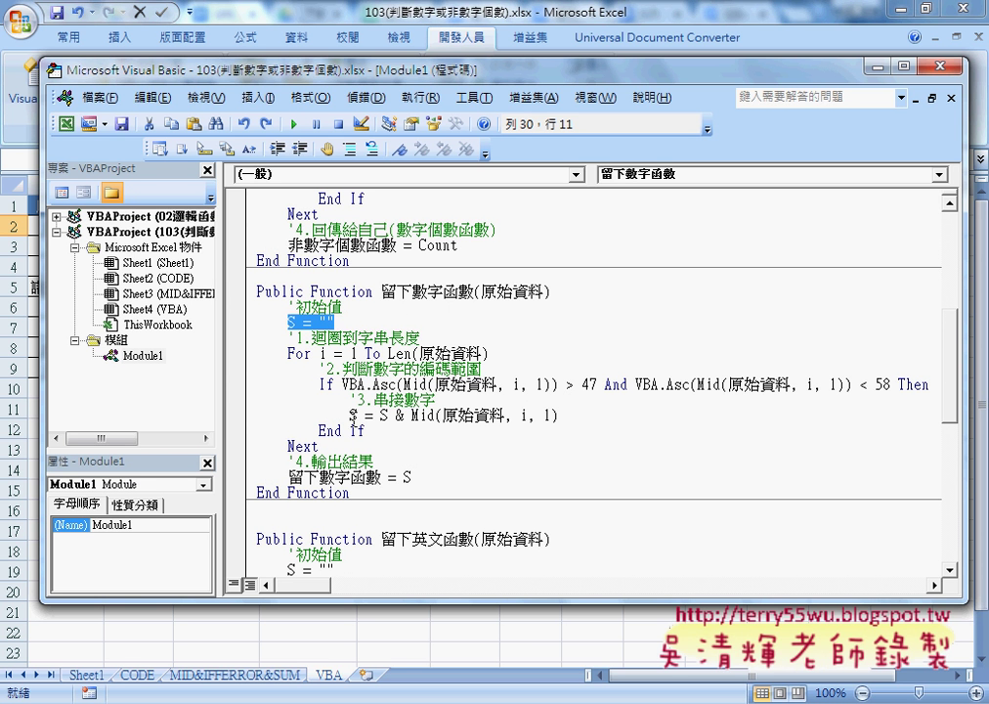
drag(349, 417, 572, 416)
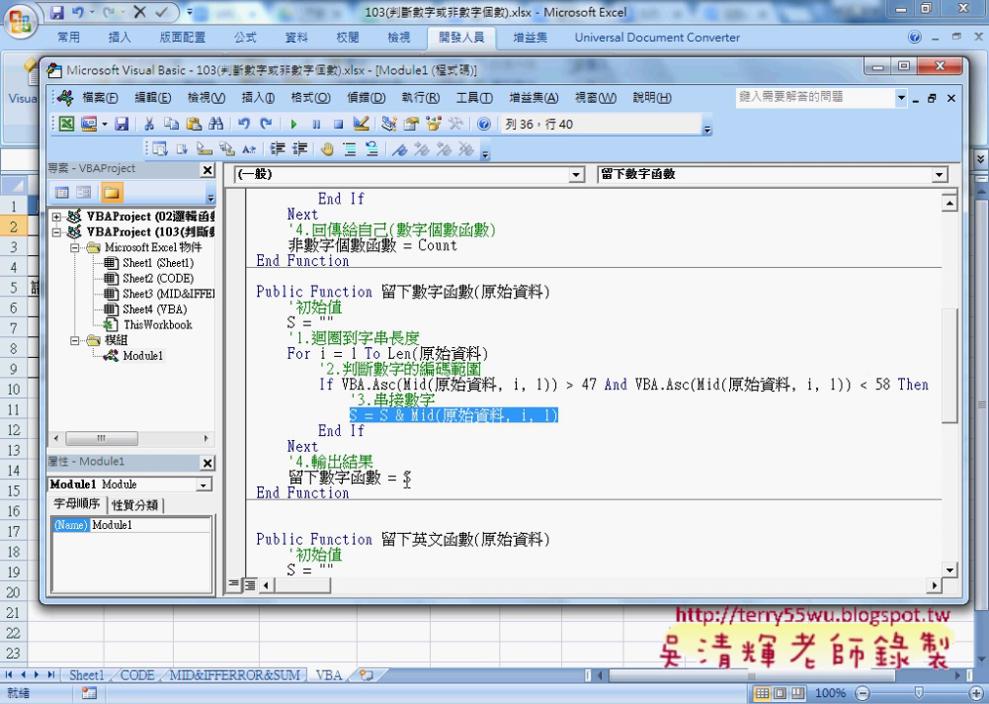
drag(401, 478, 423, 478)
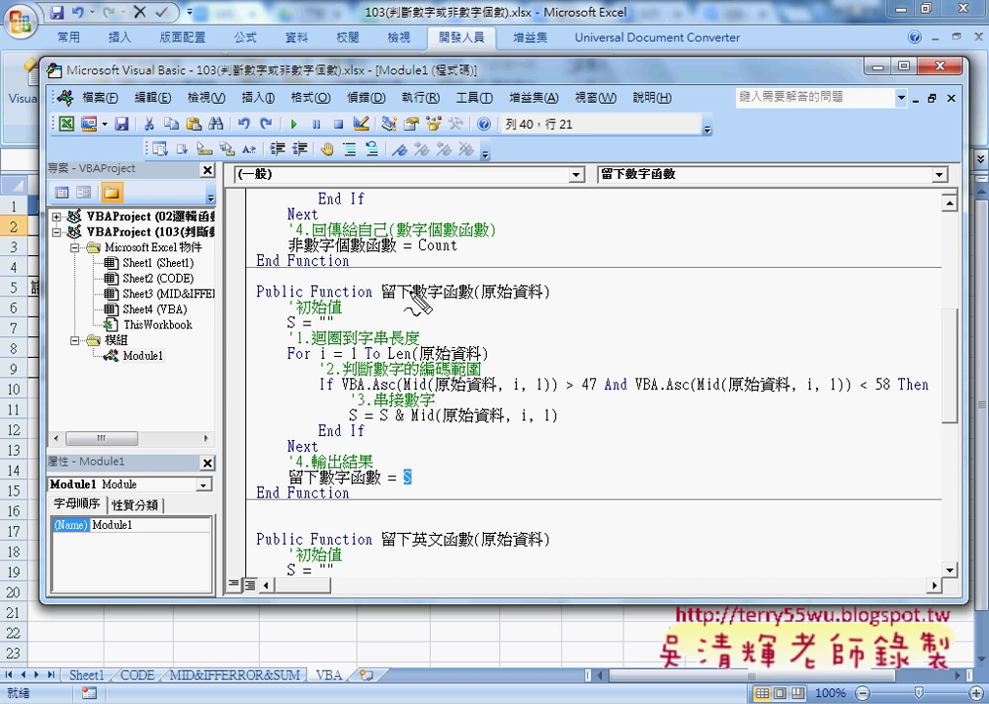
mouse_move(291, 335)
mouse_down()
mouse_move(307, 338)
mouse_move(270, 315)
mouse_move(303, 335)
mouse_up()
drag(352, 426, 330, 408)
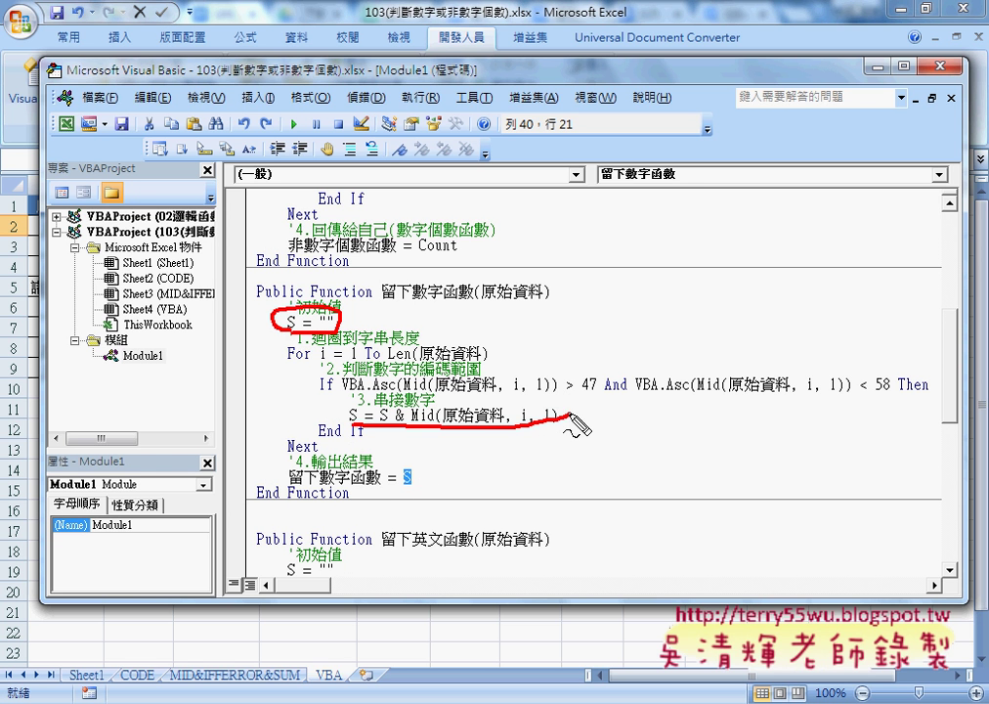
drag(404, 493, 410, 488)
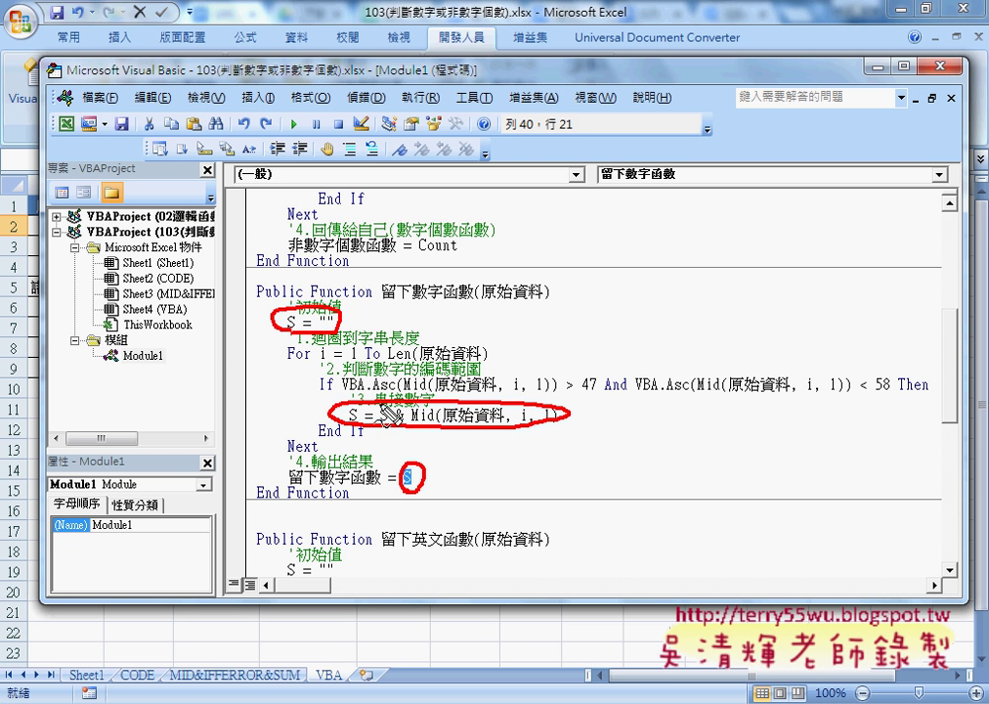
drag(583, 400, 601, 399)
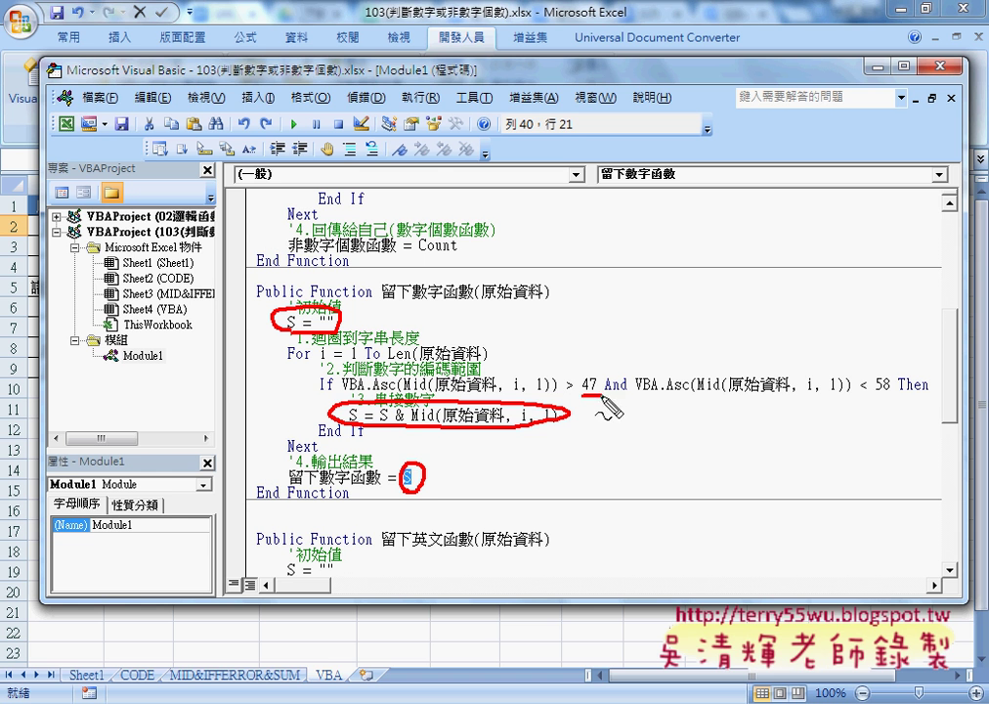
drag(863, 399, 881, 394)
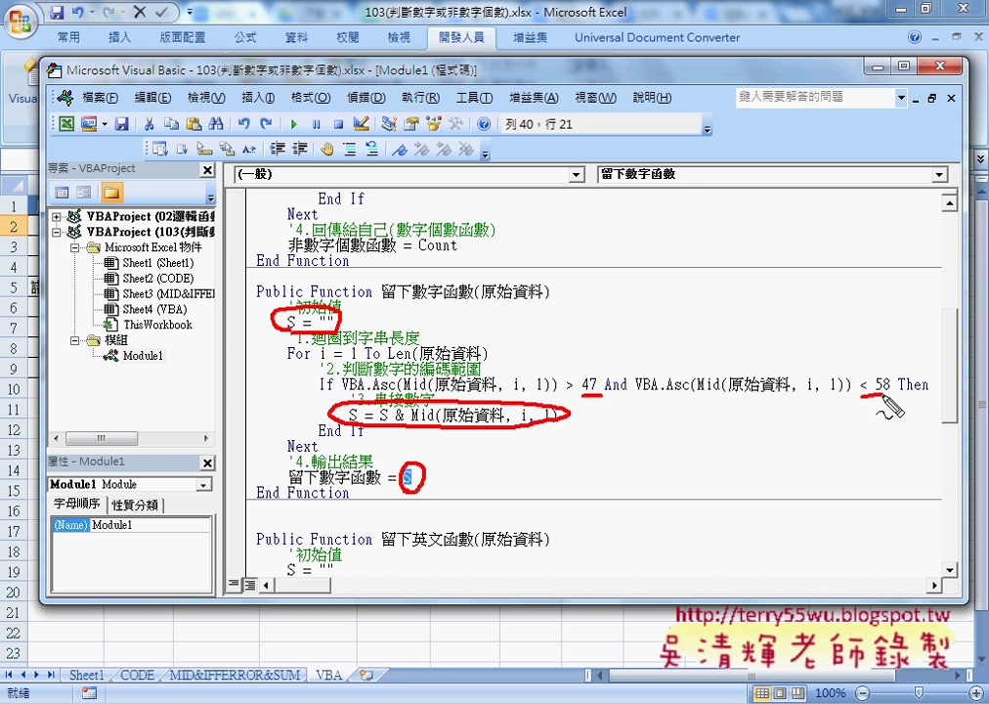
drag(380, 431, 392, 433)
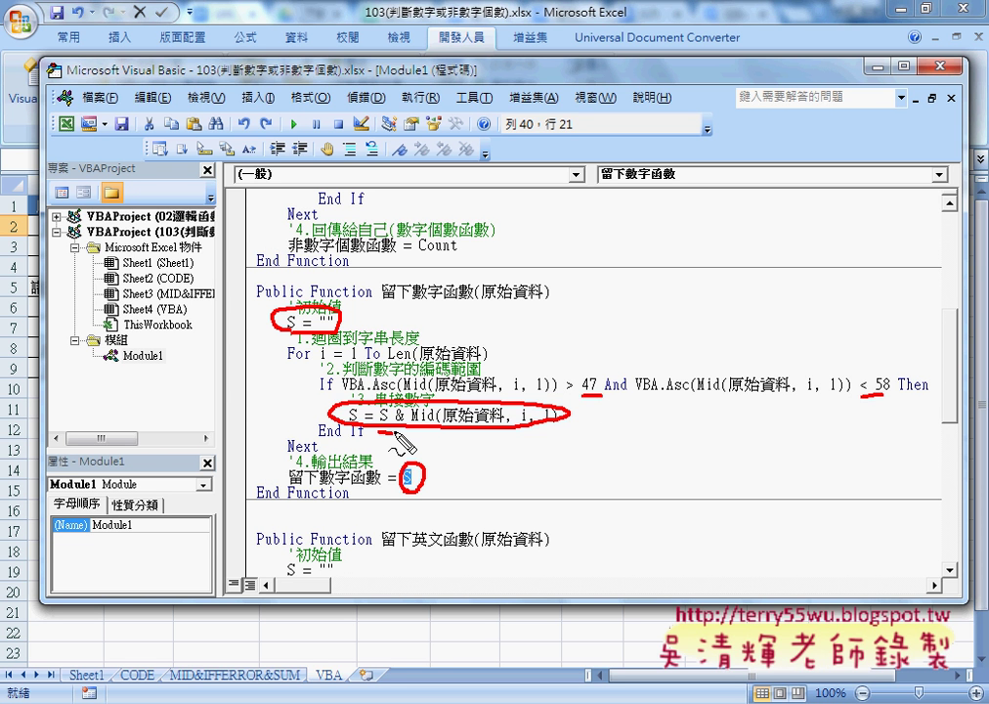
mouse_move(403, 381)
mouse_down()
mouse_move(559, 393)
mouse_move(413, 400)
mouse_move(454, 436)
mouse_up()
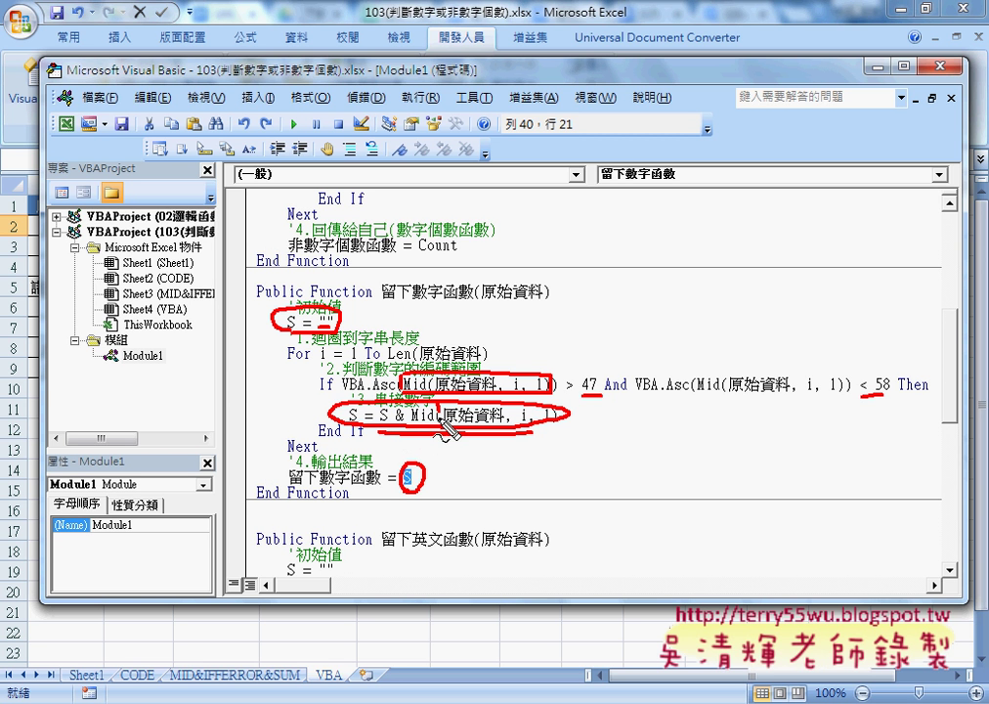
mouse_move(439, 424)
mouse_down()
mouse_move(441, 409)
mouse_move(375, 442)
mouse_up()
drag(552, 437, 553, 447)
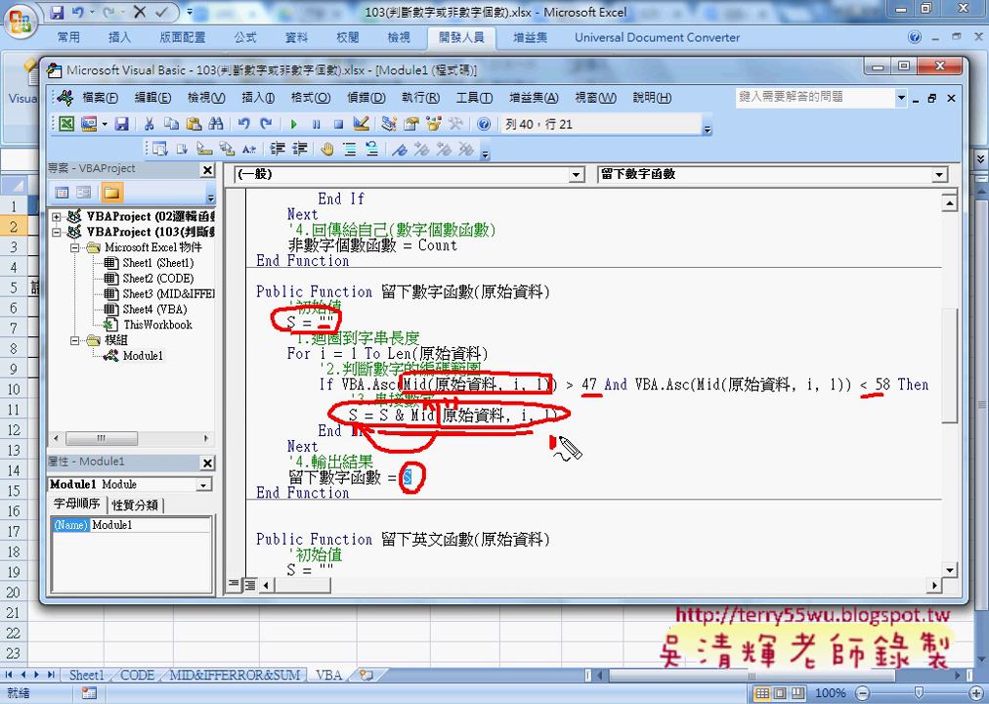
drag(563, 438, 564, 458)
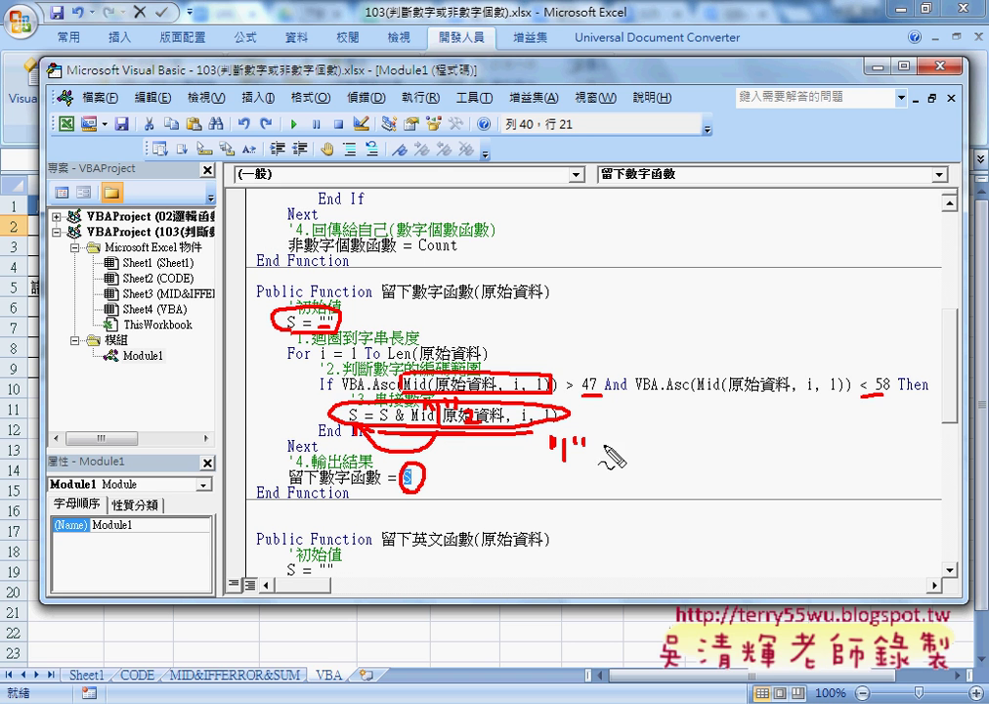
mouse_move(596, 445)
mouse_down()
mouse_move(614, 455)
mouse_move(615, 440)
mouse_up()
drag(619, 430, 621, 441)
mouse_move(628, 437)
mouse_down()
mouse_move(644, 457)
mouse_move(646, 442)
mouse_up()
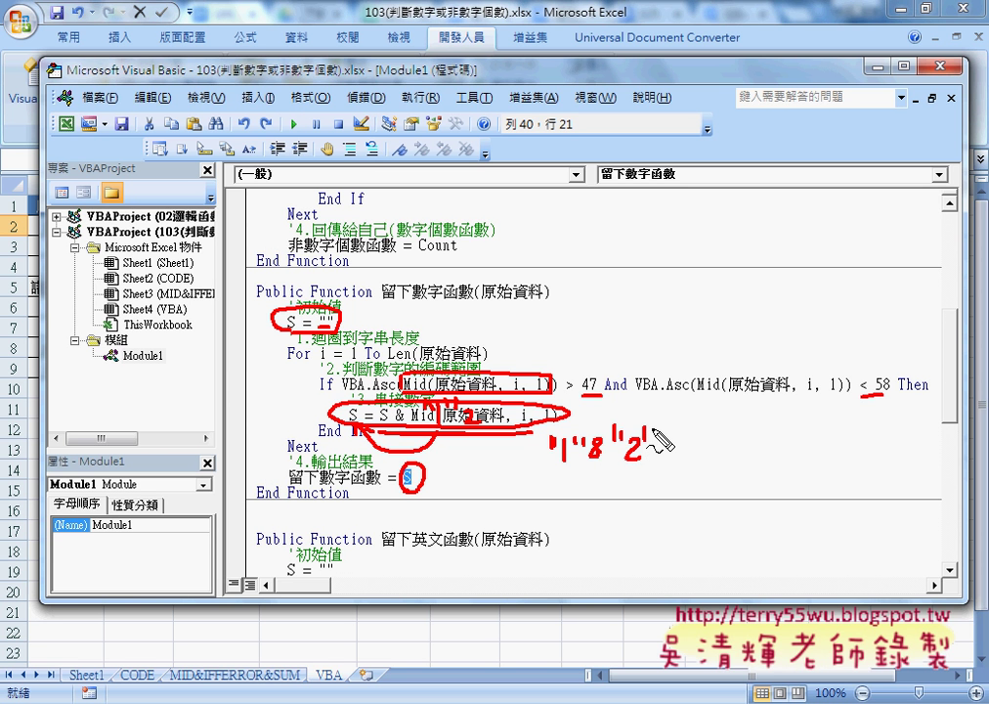
mouse_move(560, 470)
mouse_down()
mouse_move(666, 466)
mouse_move(697, 453)
mouse_move(692, 465)
mouse_up()
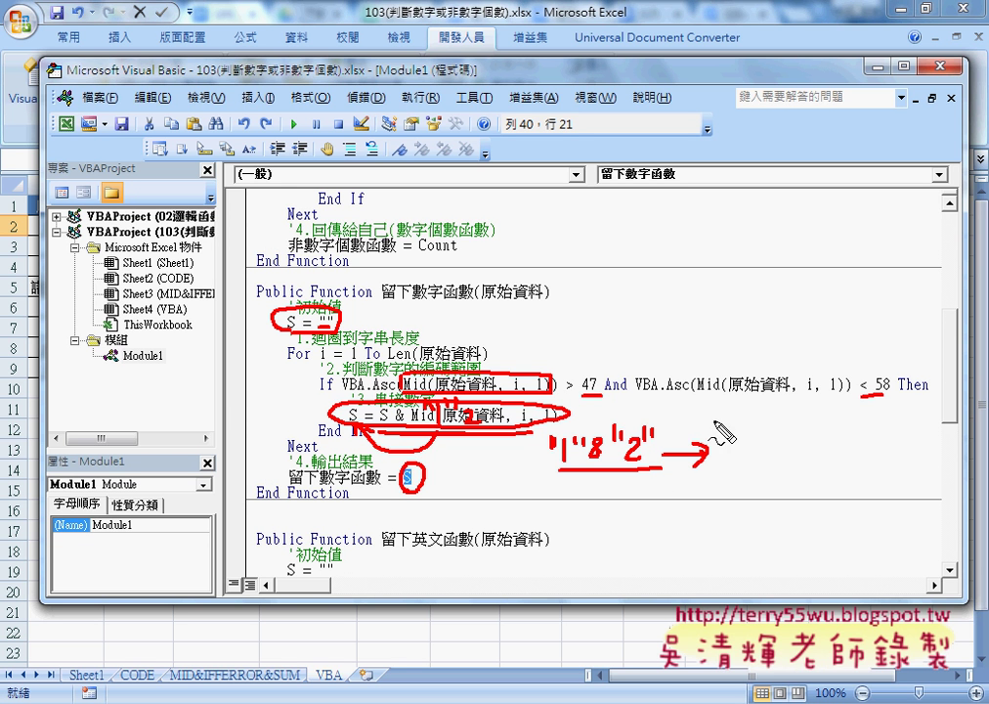
drag(715, 426, 716, 436)
mouse_move(721, 426)
mouse_down()
mouse_move(730, 463)
mouse_move(763, 458)
mouse_move(775, 441)
mouse_up()
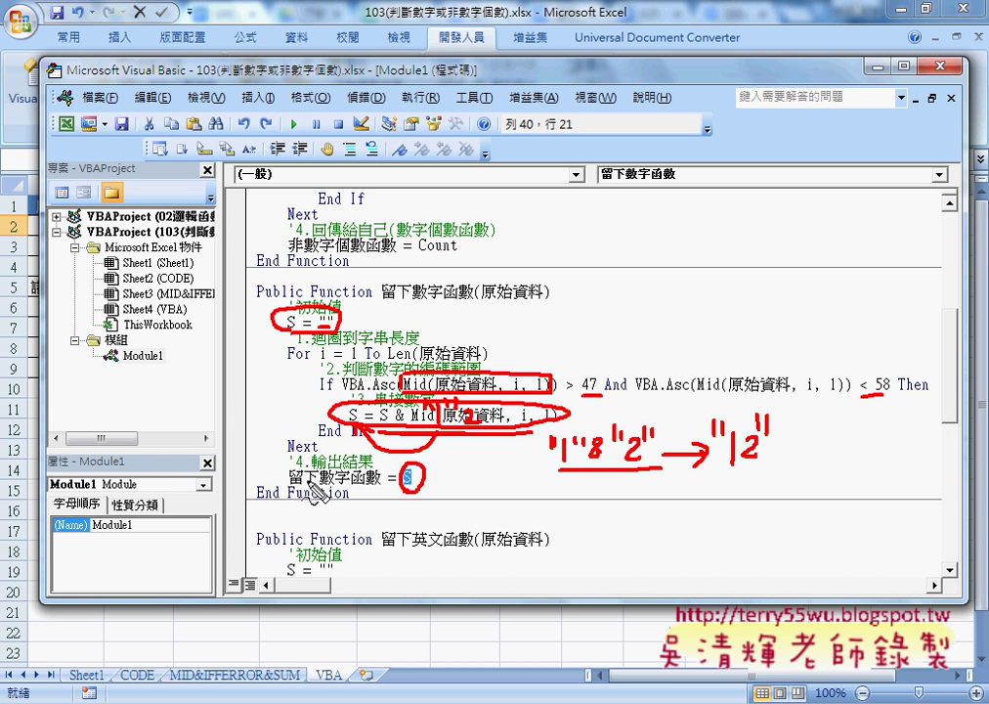
- Enter =留下數字函數(A2) in D2 and copy it to D9, extracting 125, 8310 and 20080808
key(Escape)
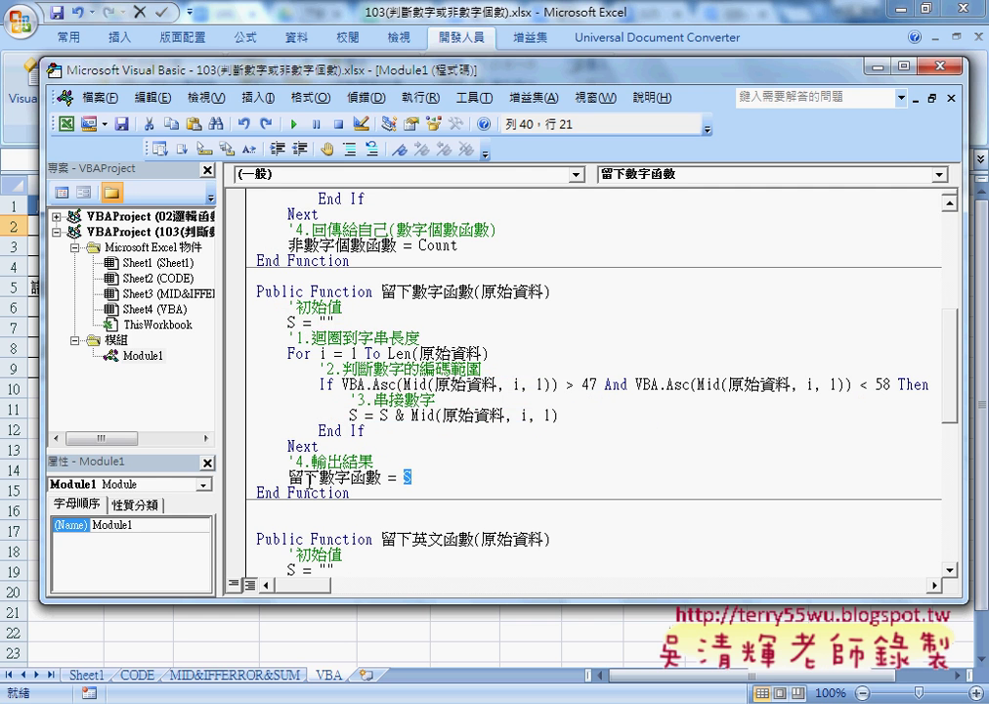
click(372, 8)
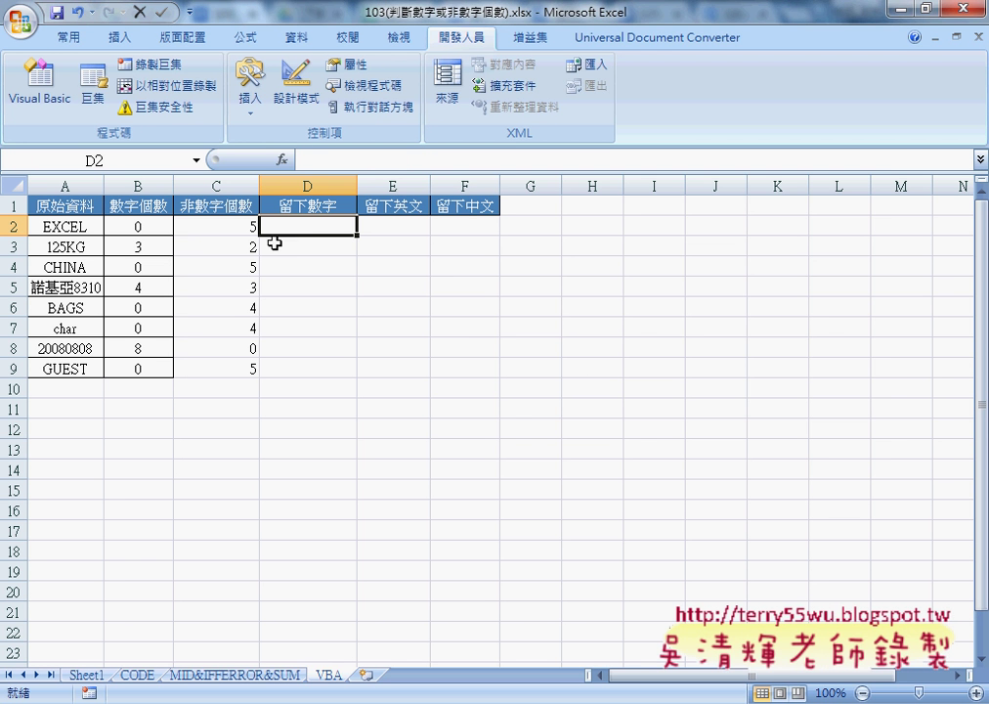
click(281, 160)
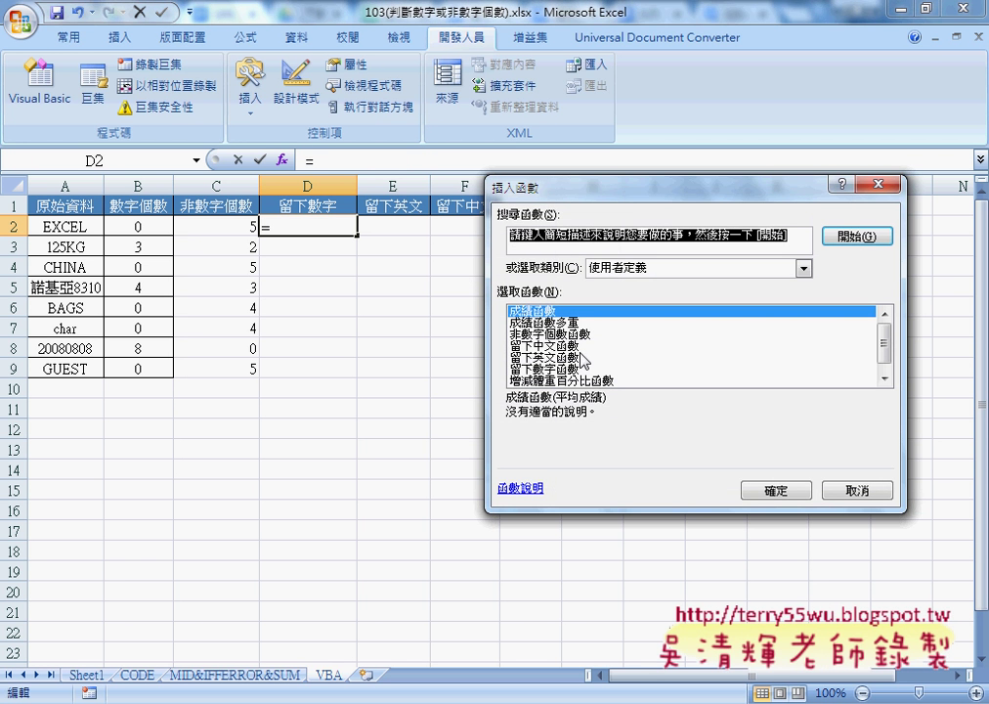
click(543, 368)
click(775, 490)
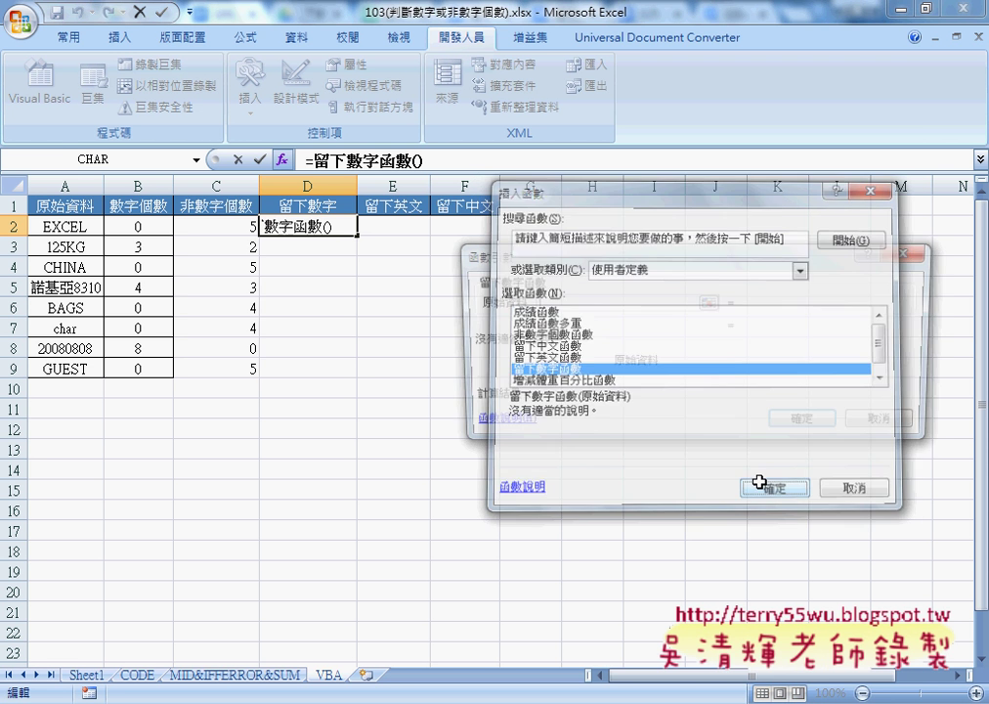
click(59, 225)
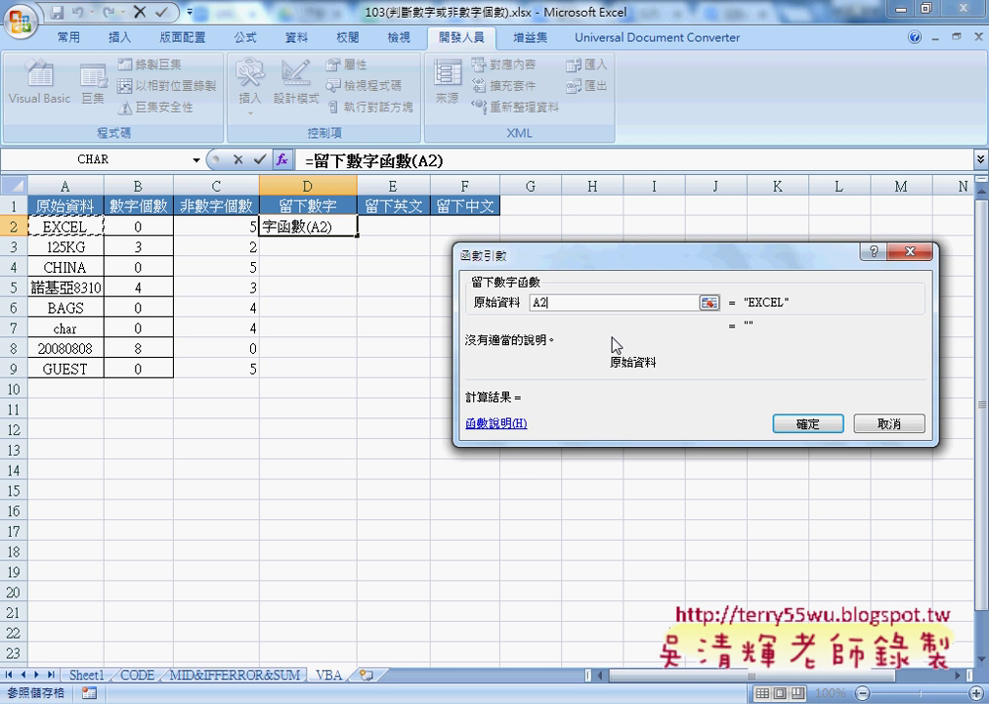
click(812, 424)
drag(360, 233, 344, 379)
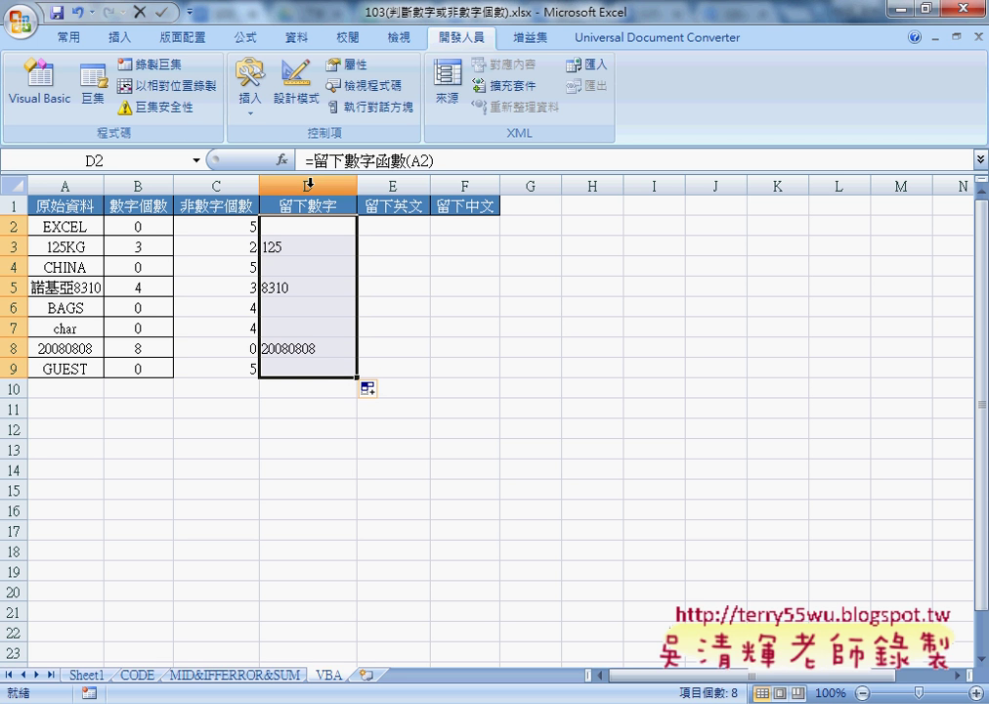
click(309, 183)
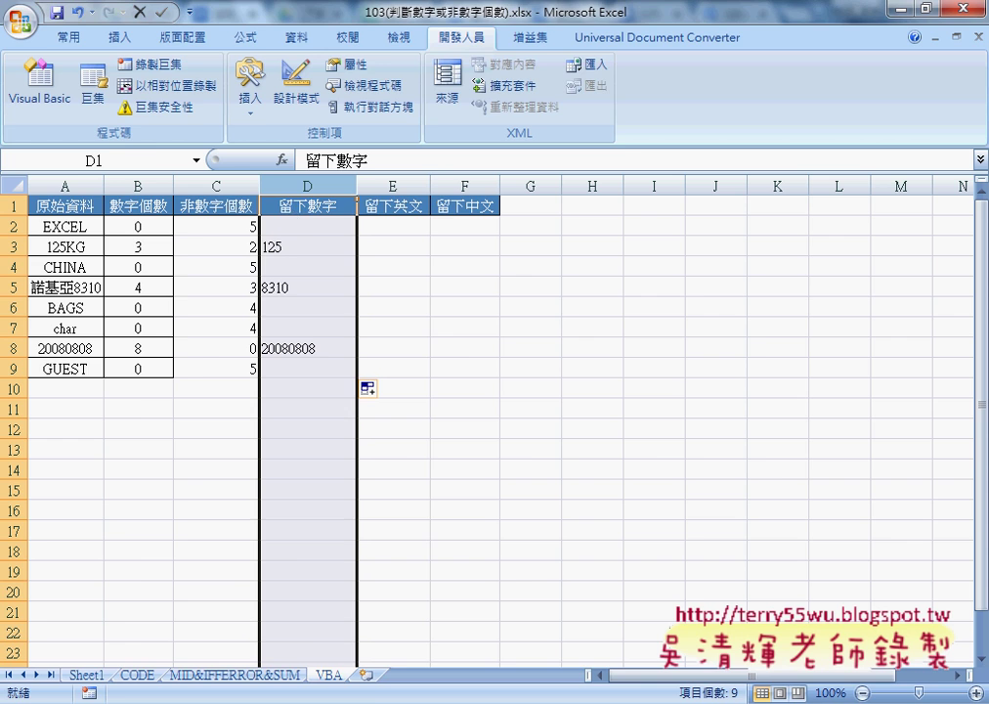
click(389, 661)
scroll(437, 531, up, 5)
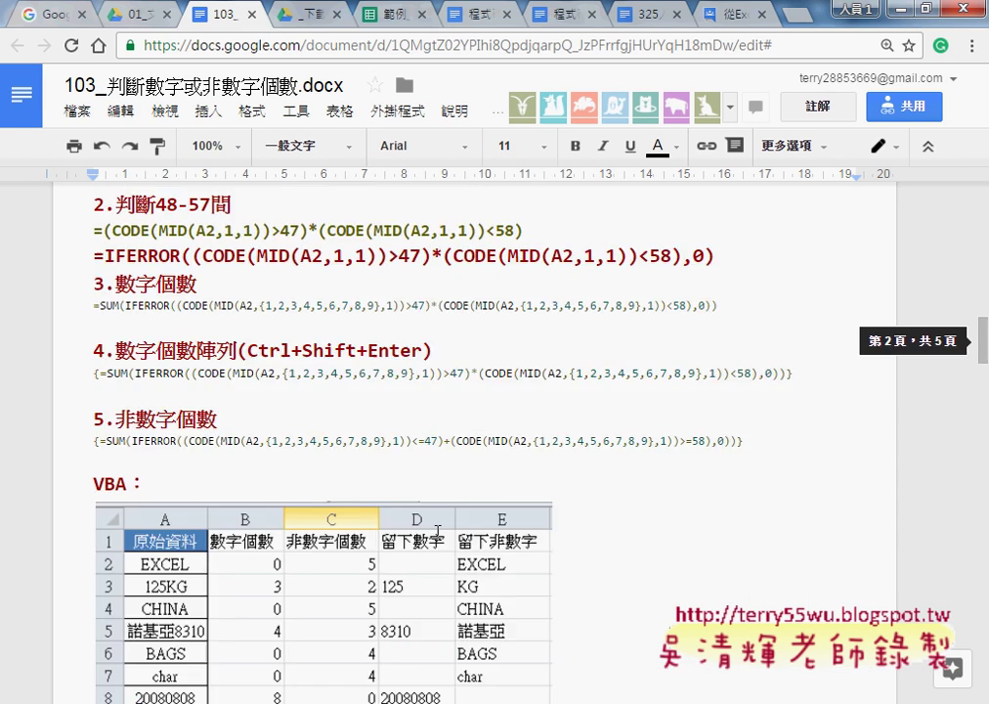
scroll(437, 531, up, 5)
scroll(437, 531, up, 5)
scroll(436, 530, down, 1)
scroll(496, 484, down, 2)
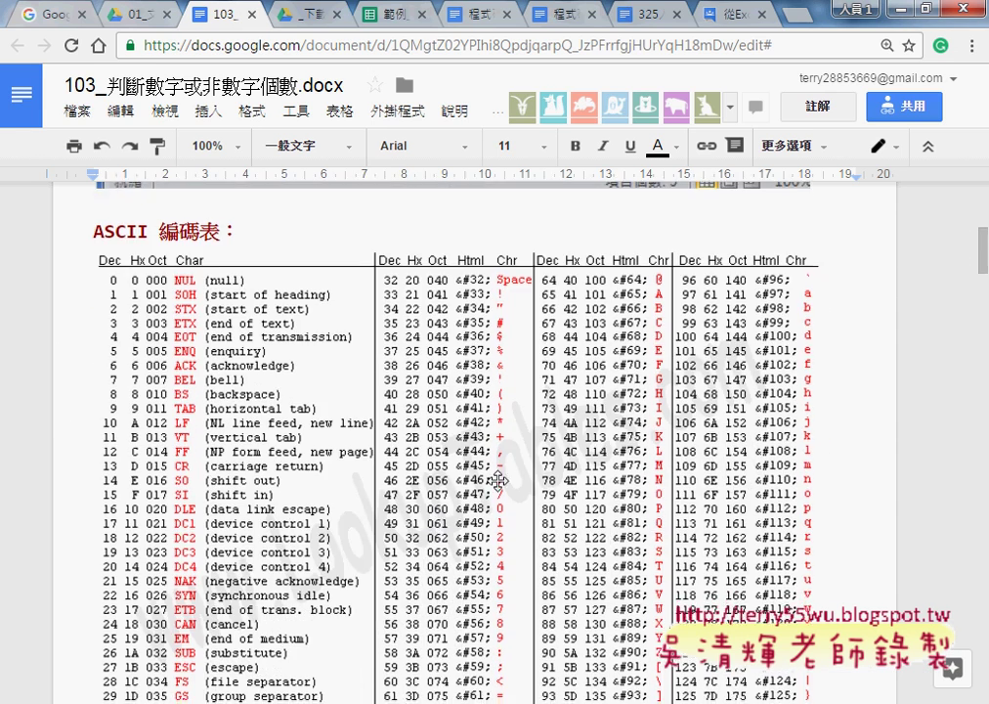
scroll(450, 298, up, 1)
scroll(446, 298, down, 2)
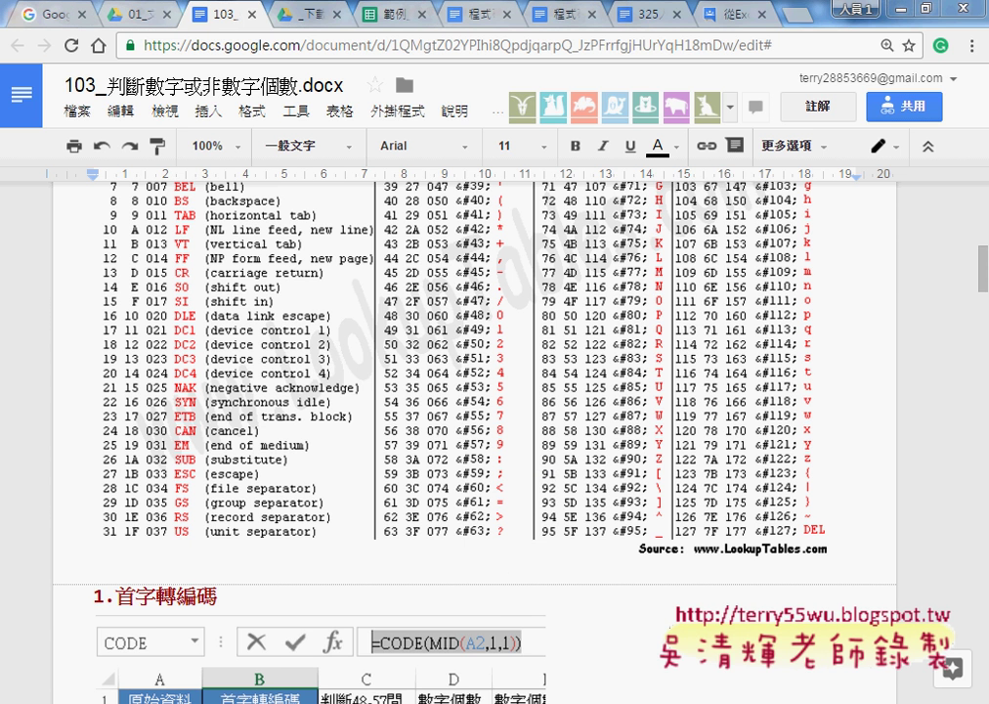
click(435, 637)
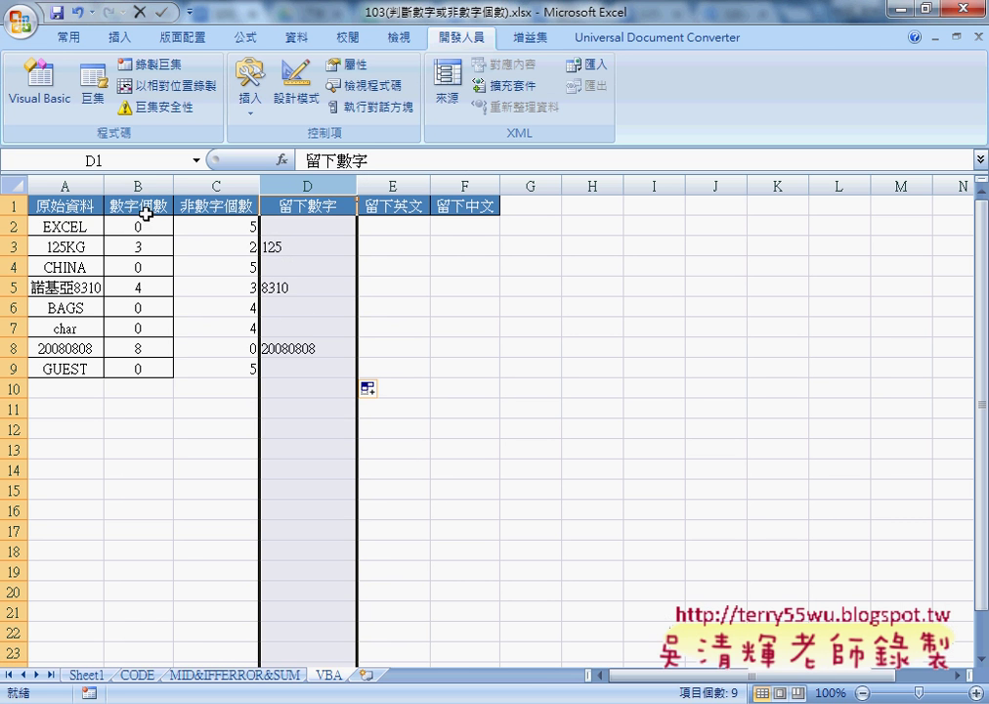
click(138, 183)
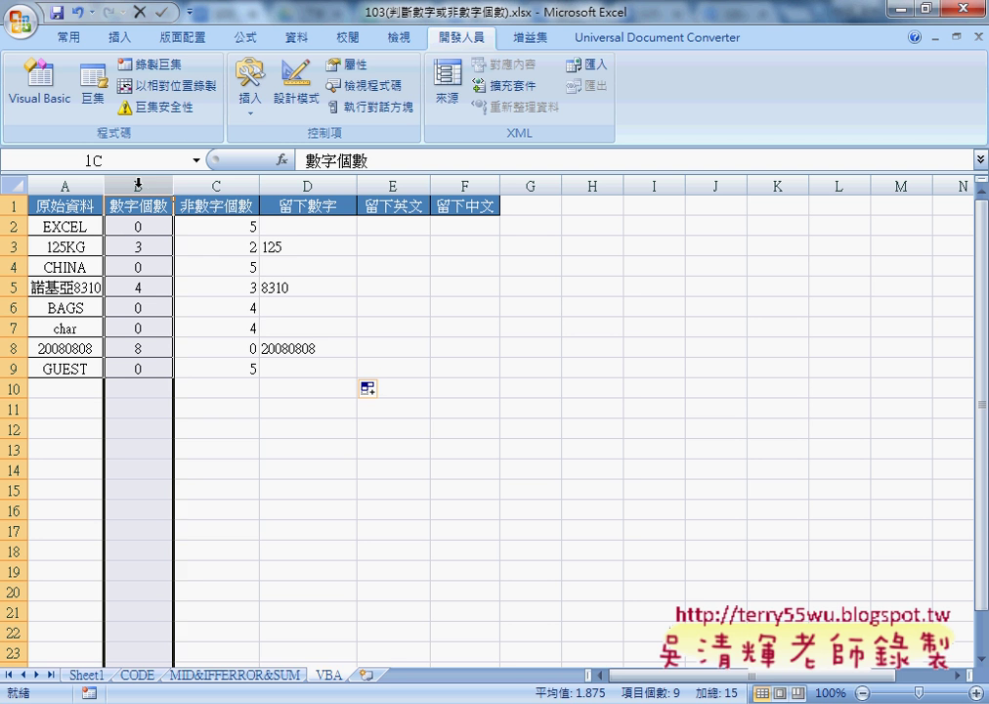
drag(138, 182, 293, 184)
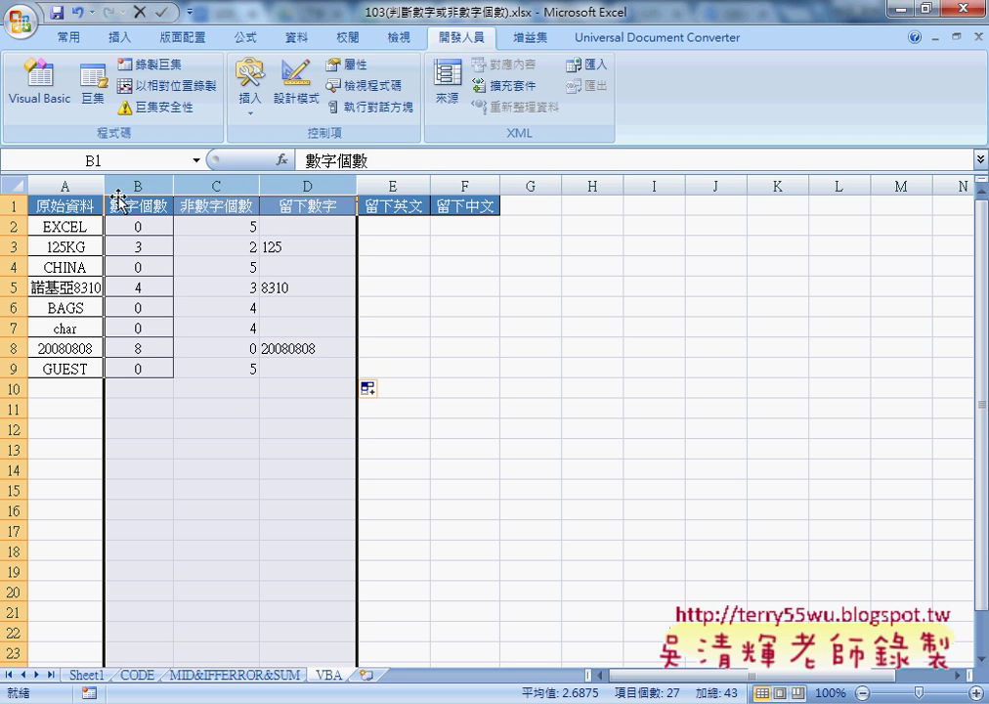